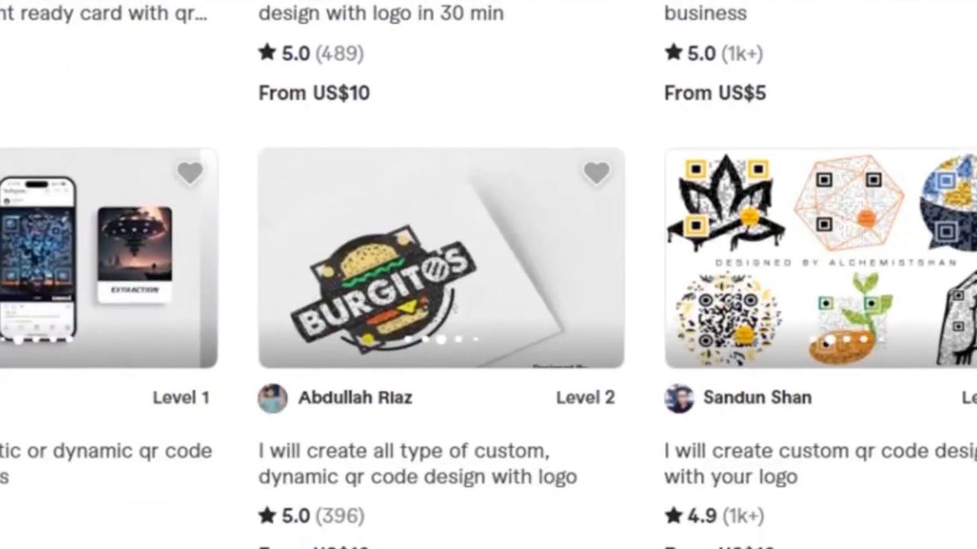
Step: Paste the YouTube channel URL into OpenArt's URL field
{"action": "mouse_move", "coordinate": [84, 295]}
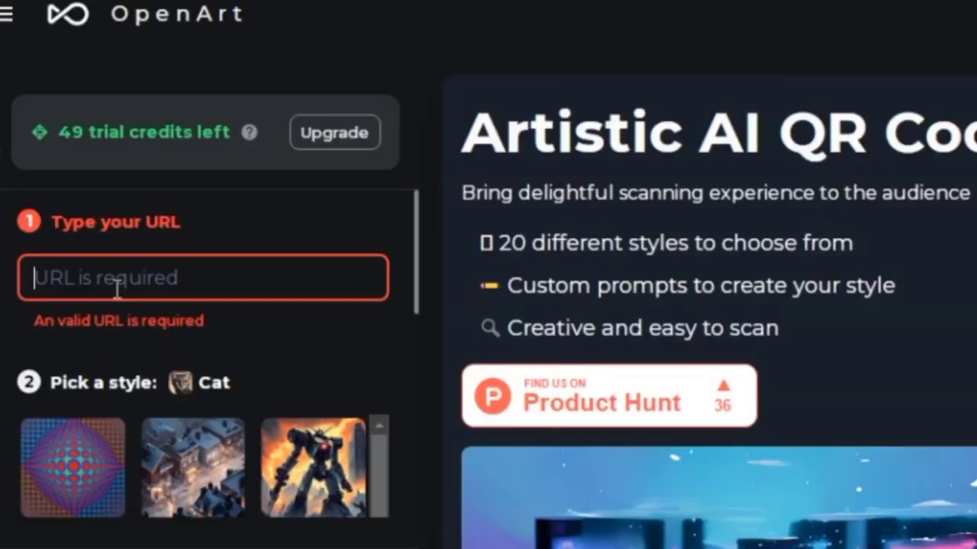
{"action": "right_click", "coordinate": [114, 281]}
{"action": "left_click", "coordinate": [183, 431]}
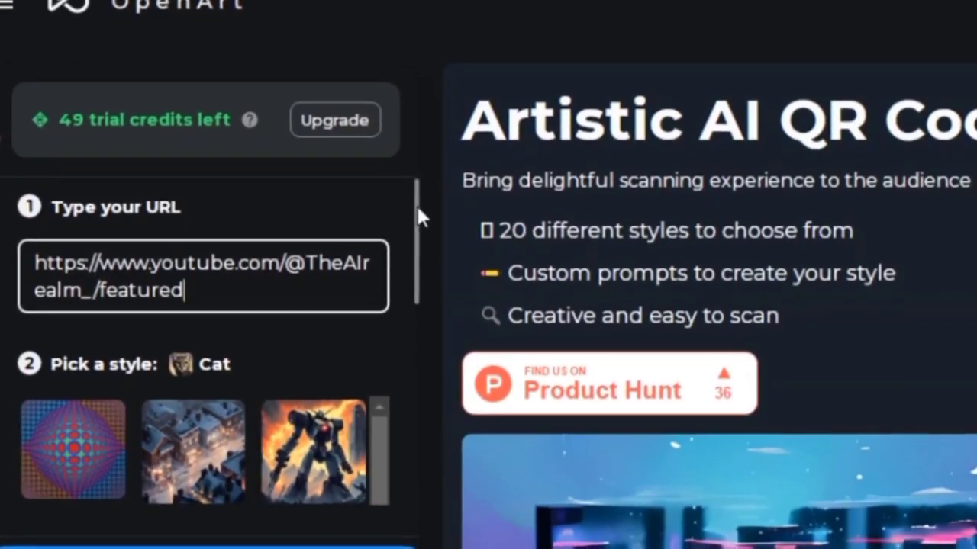
Step: Pick the Cat style over Tiger and generate the cat QR codes
{"action": "left_click_drag", "start_coordinate": [416, 204], "coordinate": [389, 446]}
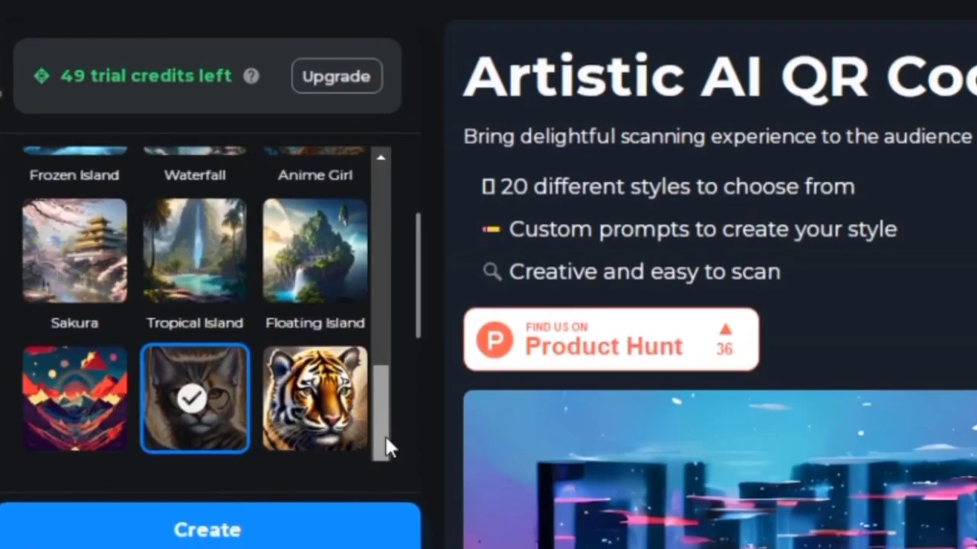
{"action": "left_click", "coordinate": [315, 393]}
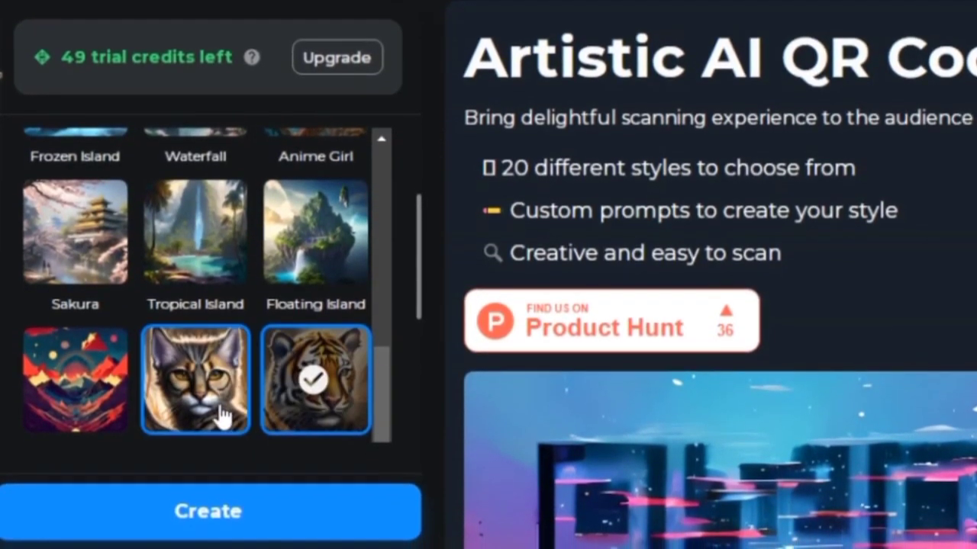
{"action": "left_click", "coordinate": [221, 416]}
{"action": "left_click", "coordinate": [261, 511]}
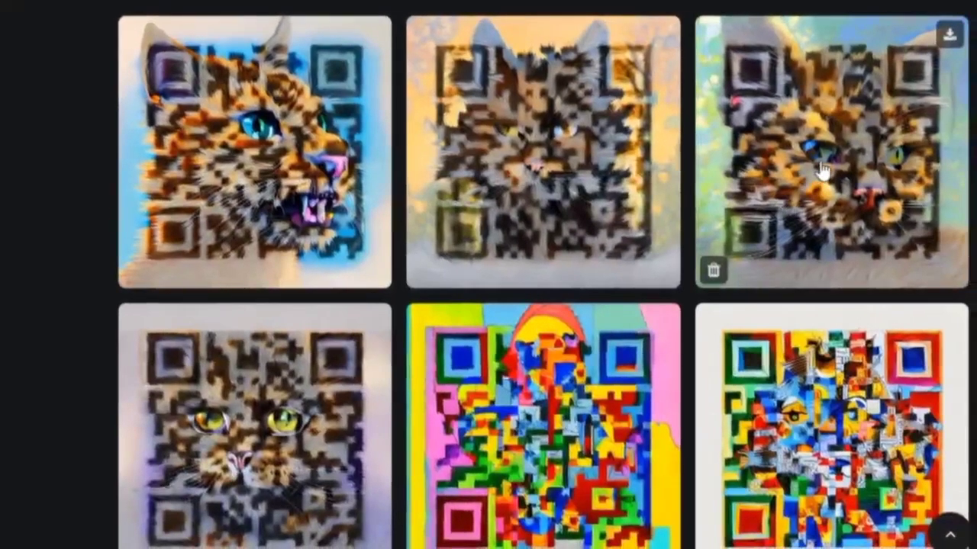
Step: Upscale one cat QR result to its 4x version and download the image
{"action": "left_click", "coordinate": [834, 160]}
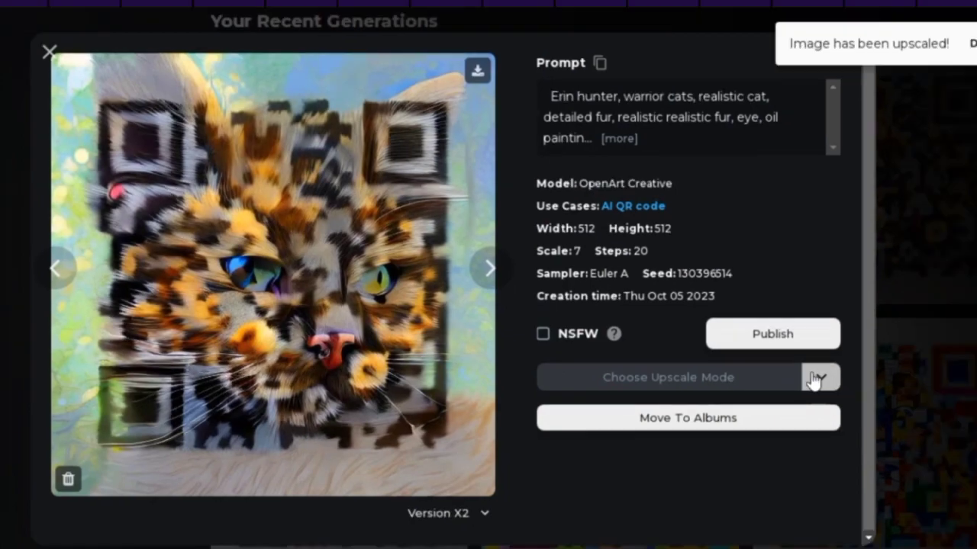
{"action": "left_click", "coordinate": [887, 376]}
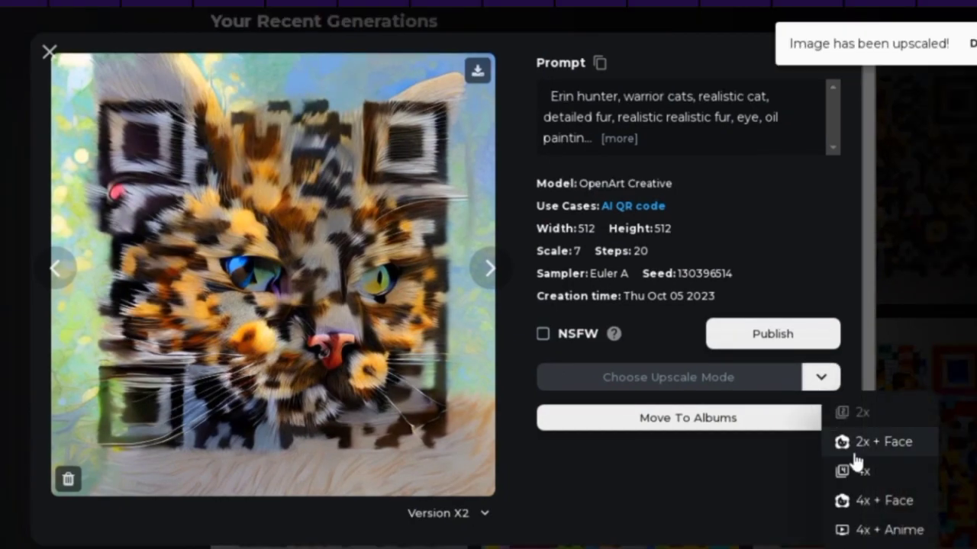
{"action": "left_click", "coordinate": [867, 471]}
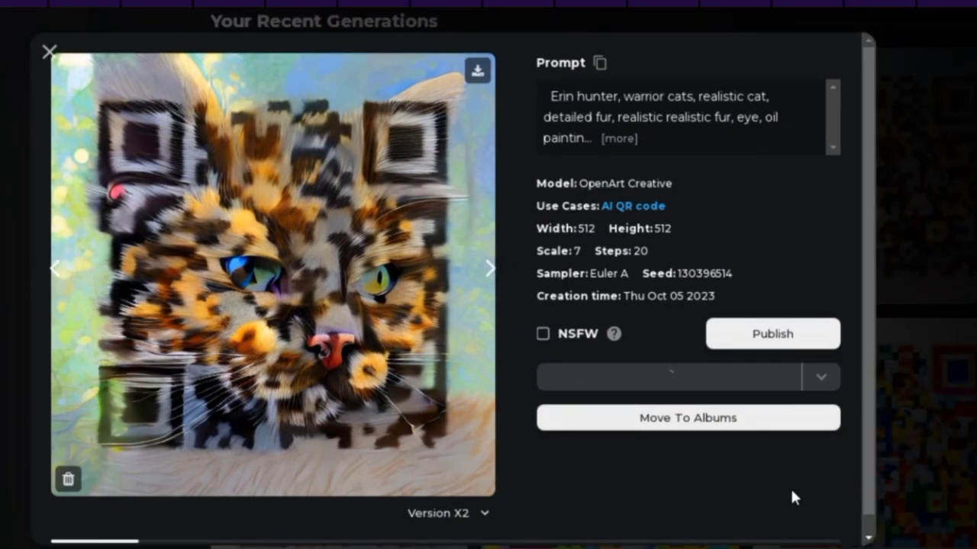
{"action": "left_click", "coordinate": [478, 73]}
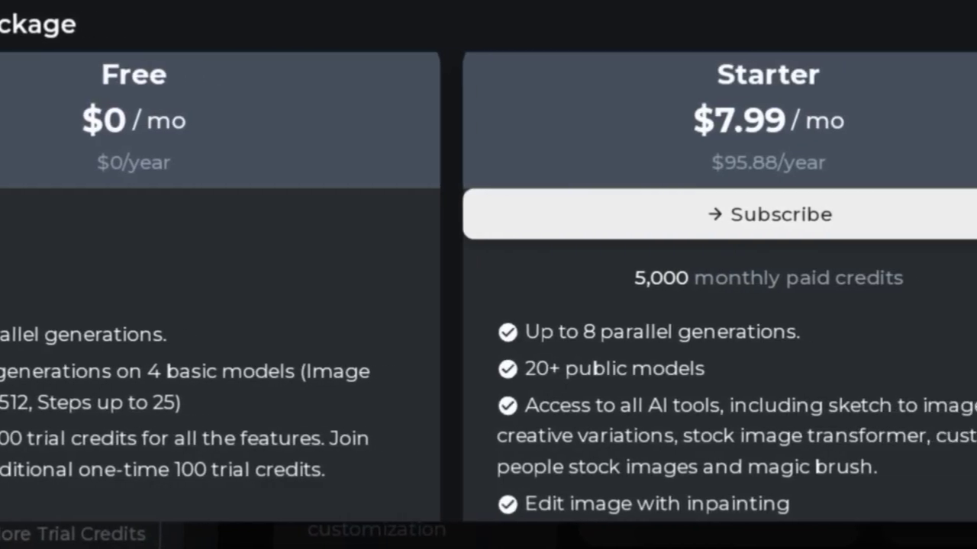
{"action": "scroll", "coordinate": [656, 306], "scroll_direction": "down", "scroll_amount": 4}
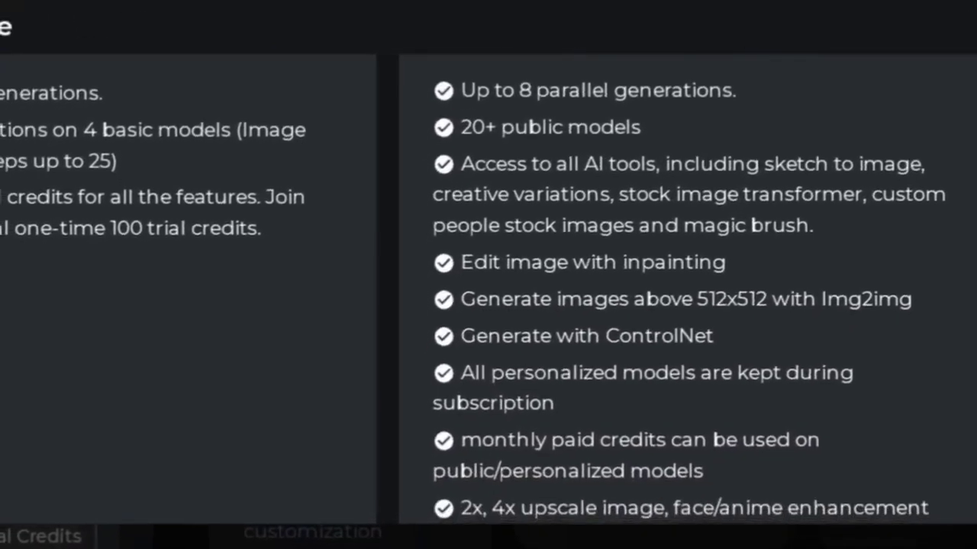
{"action": "scroll", "coordinate": [488, 305], "scroll_direction": "down", "scroll_amount": 5}
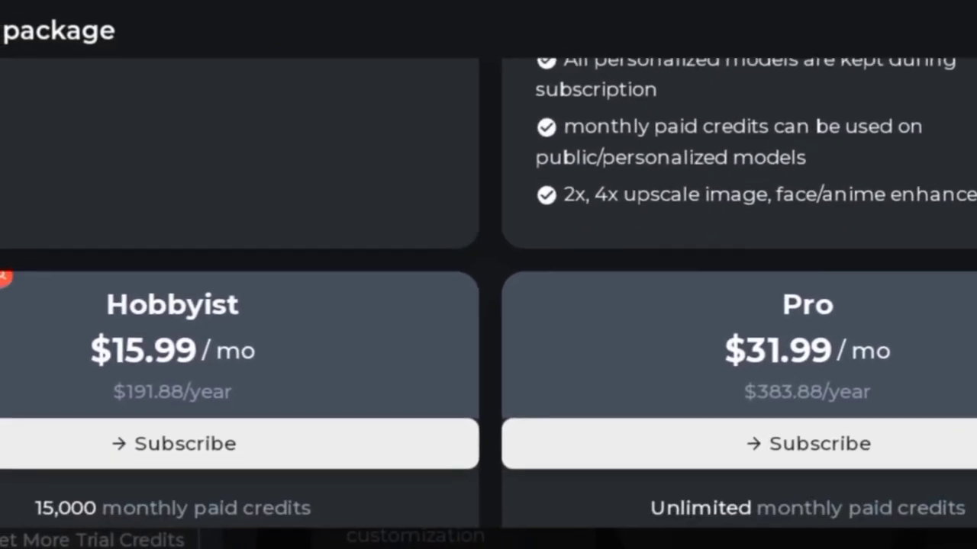
{"action": "scroll", "coordinate": [489, 305], "scroll_direction": "down", "scroll_amount": 2}
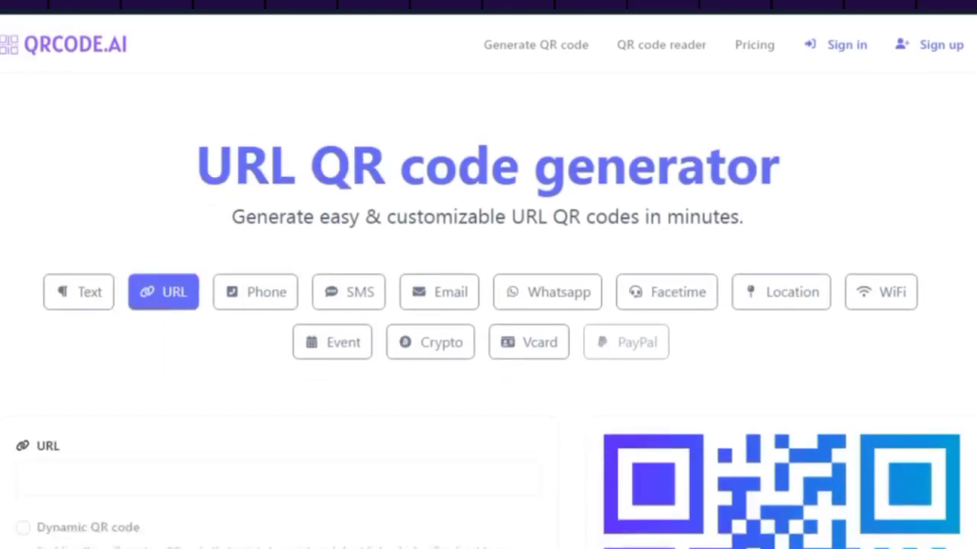
{"action": "scroll", "coordinate": [545, 118], "scroll_direction": "down", "scroll_amount": 2}
{"action": "left_click", "coordinate": [81, 181]}
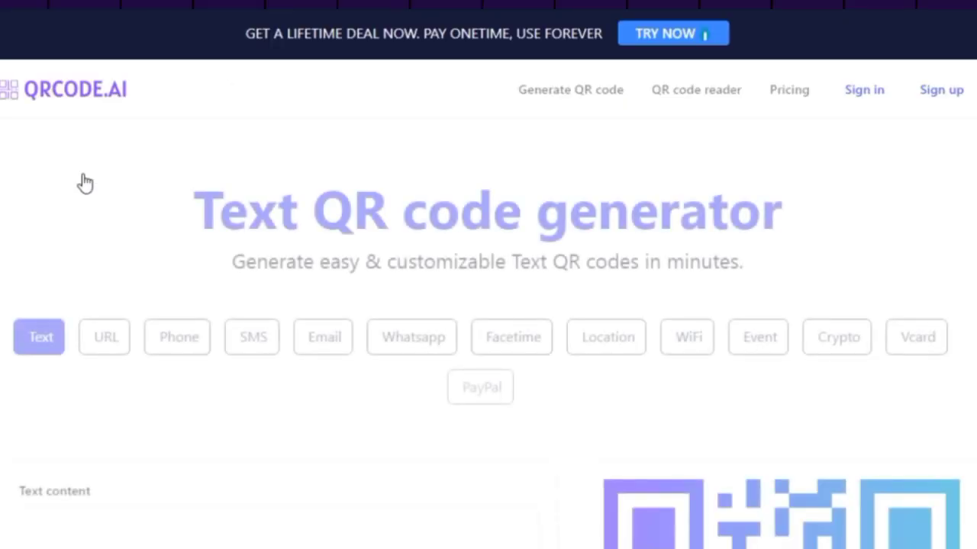
{"action": "scroll", "coordinate": [80, 180], "scroll_direction": "down", "scroll_amount": 3}
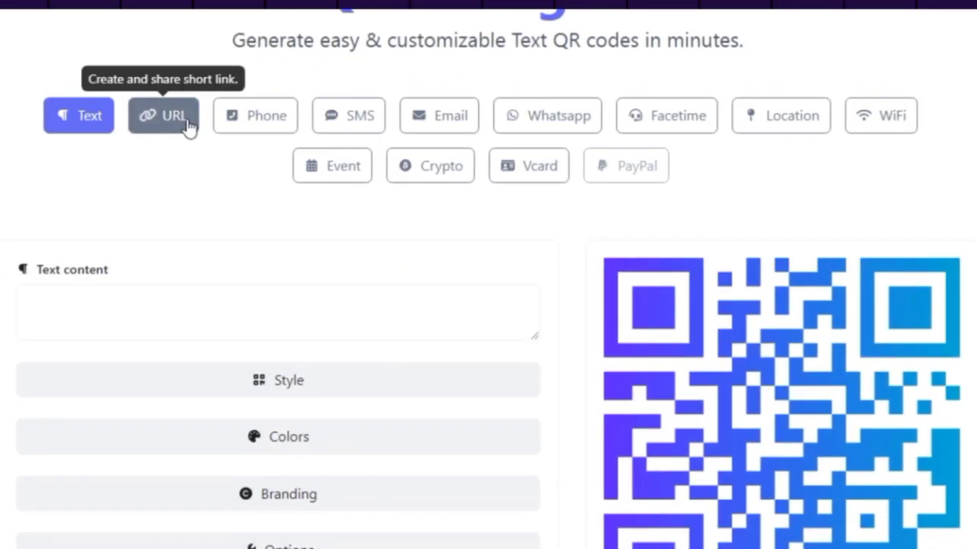
{"action": "left_click", "coordinate": [188, 128]}
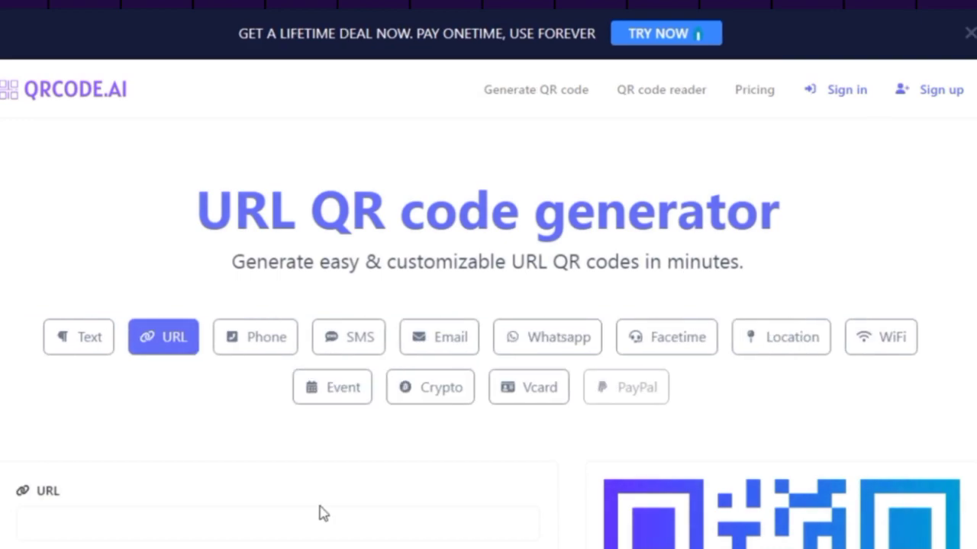
{"action": "scroll", "coordinate": [320, 514], "scroll_direction": "down", "scroll_amount": 3}
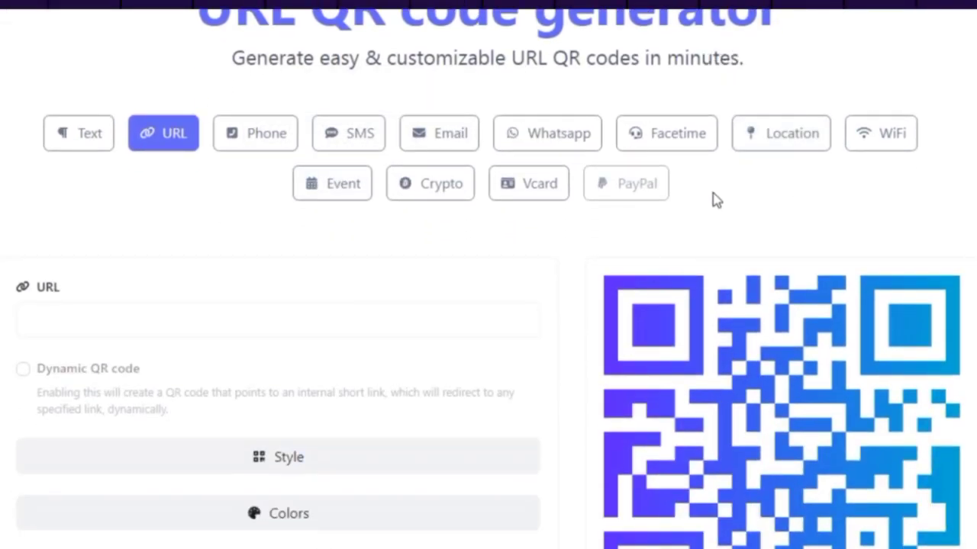
{"action": "left_click", "coordinate": [780, 133]}
{"action": "scroll", "coordinate": [787, 152], "scroll_direction": "down", "scroll_amount": 5}
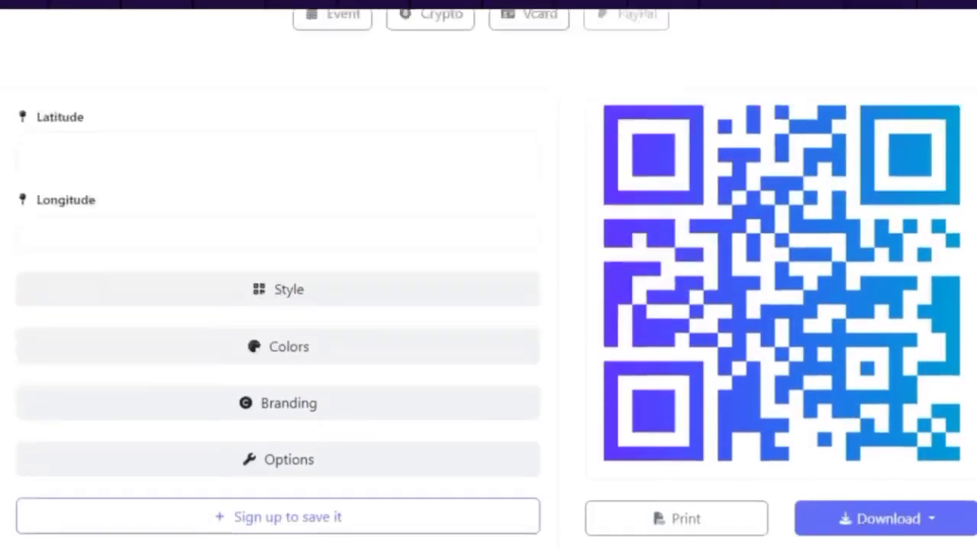
{"action": "scroll", "coordinate": [488, 274], "scroll_direction": "up", "scroll_amount": 2}
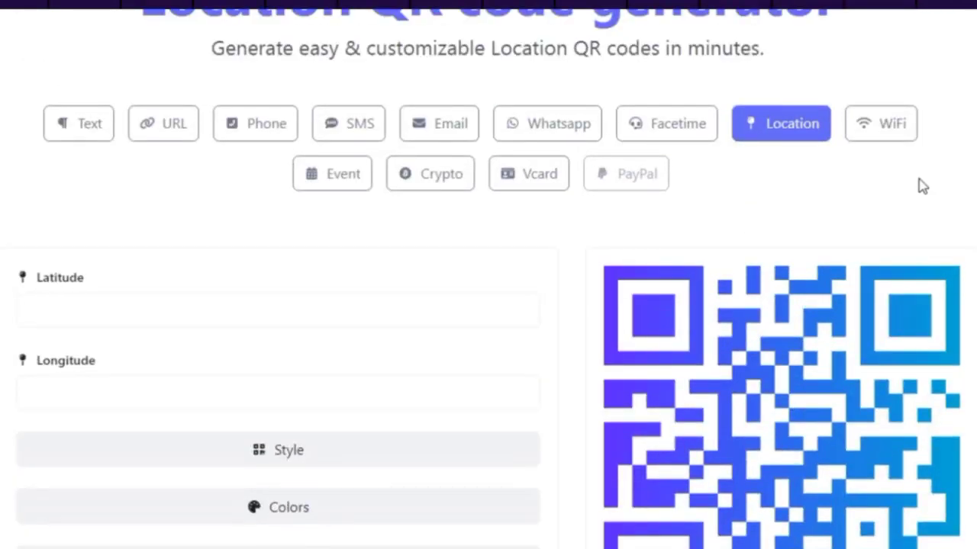
{"action": "left_click", "coordinate": [881, 124]}
{"action": "scroll", "coordinate": [885, 145], "scroll_direction": "down", "scroll_amount": 3}
{"action": "scroll", "coordinate": [828, 303], "scroll_direction": "down", "scroll_amount": 3}
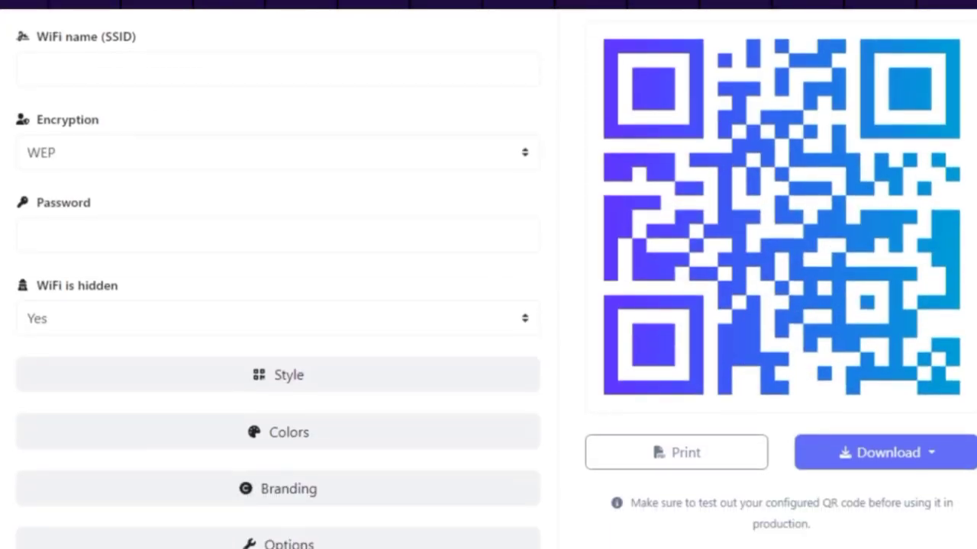
{"action": "scroll", "coordinate": [828, 303], "scroll_direction": "up", "scroll_amount": 4}
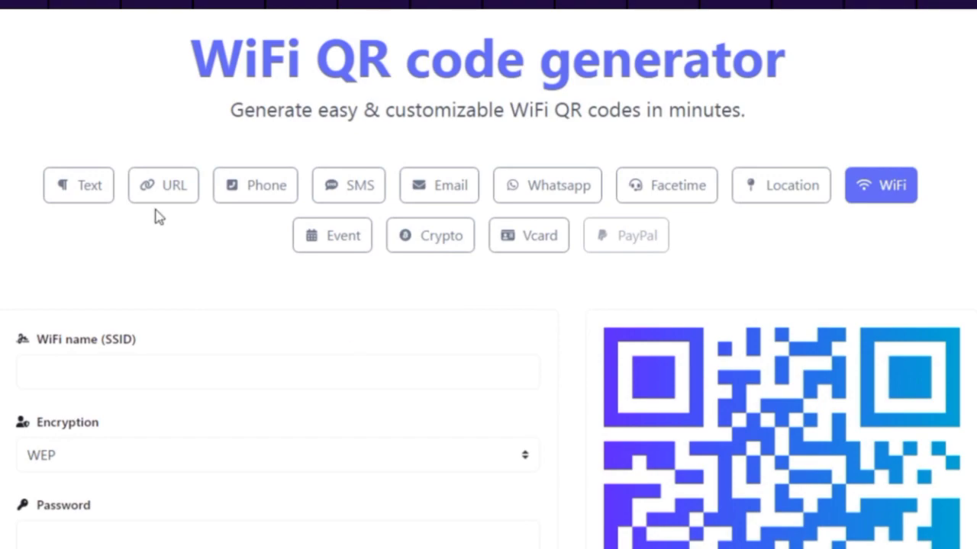
{"action": "left_click", "coordinate": [163, 186]}
{"action": "scroll", "coordinate": [488, 274], "scroll_direction": "down", "scroll_amount": 4}
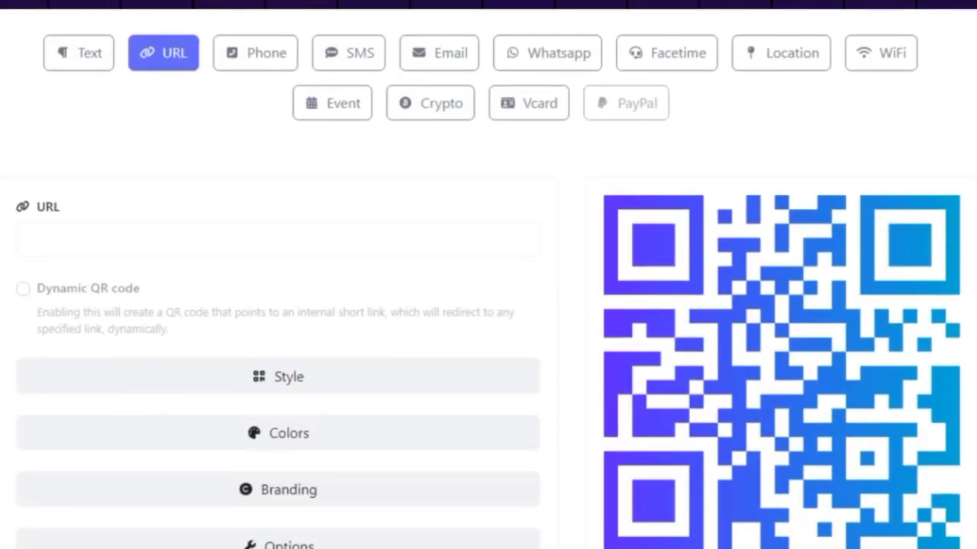
Step: Paste the YouTube channel URL into QRCODE.AI's URL field
{"action": "right_click", "coordinate": [472, 226]}
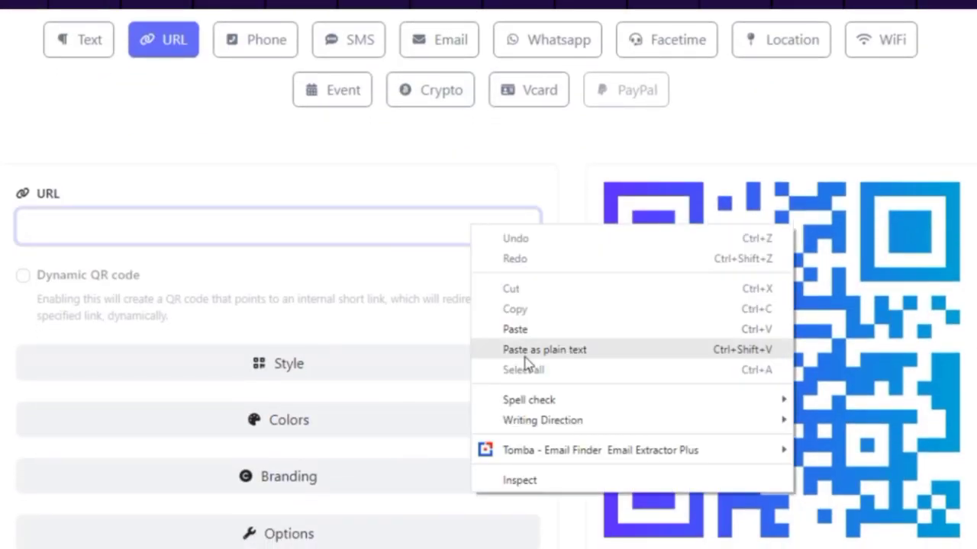
{"action": "left_click", "coordinate": [519, 329]}
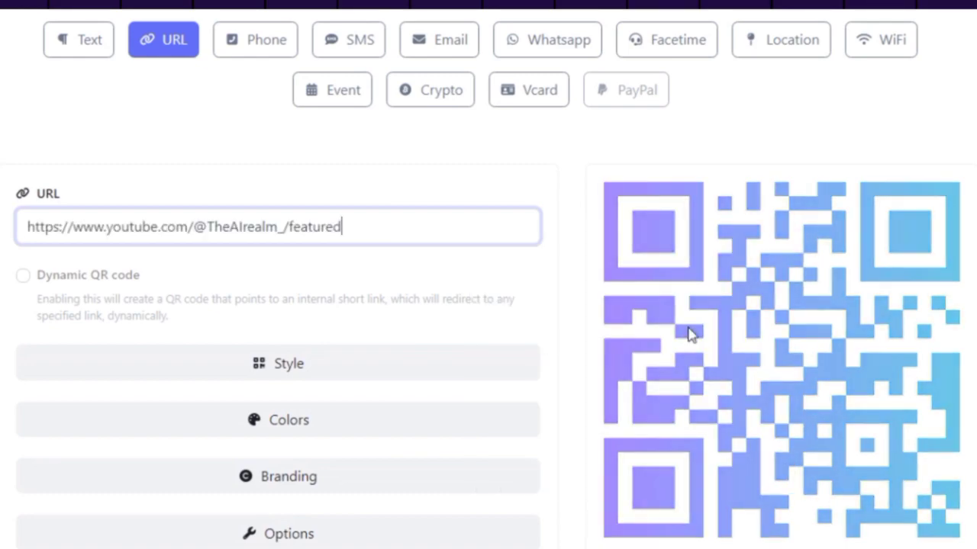
{"action": "scroll", "coordinate": [488, 306], "scroll_direction": "down", "scroll_amount": 2}
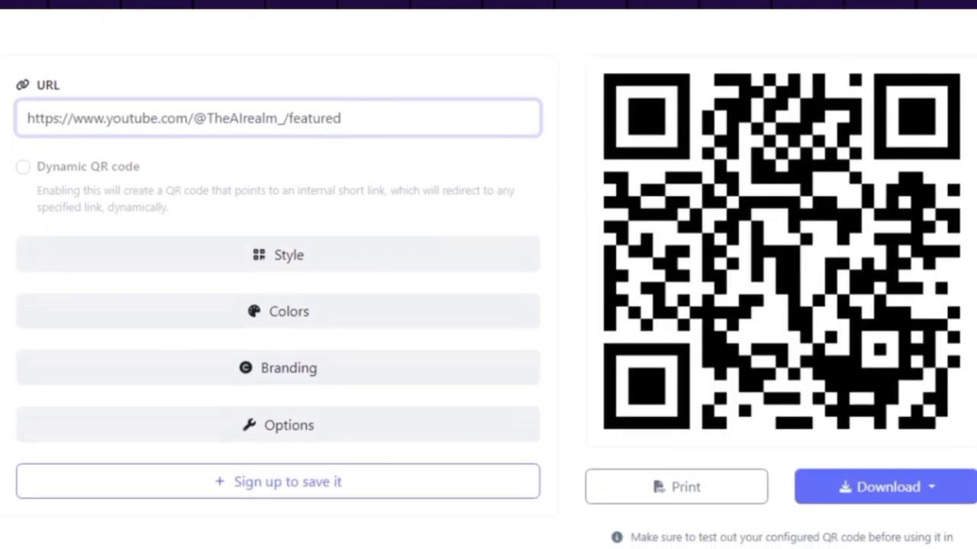
Step: Give the code plain square modules after trying diamond, heart, rounded and dot shapes
{"action": "left_click", "coordinate": [431, 264]}
{"action": "left_click", "coordinate": [251, 419]}
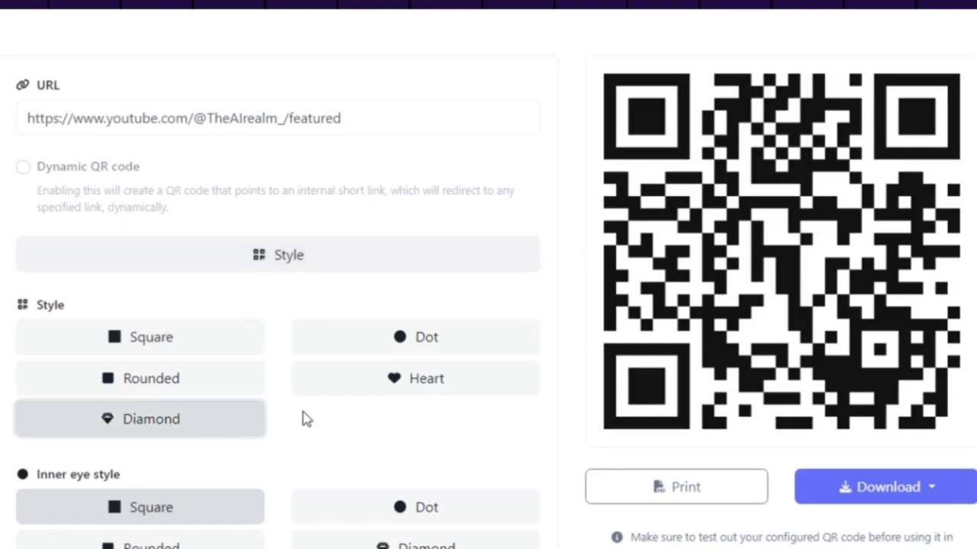
{"action": "left_click", "coordinate": [440, 390]}
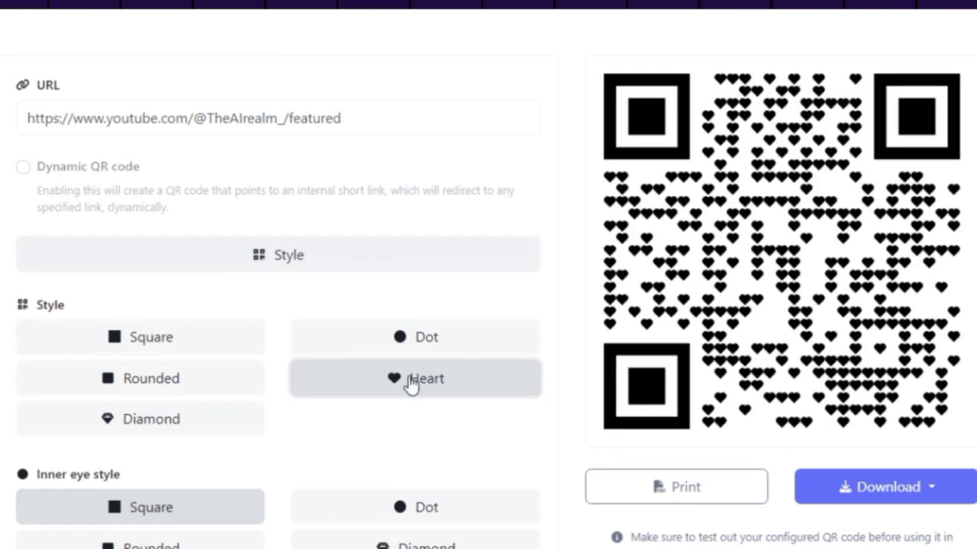
{"action": "left_click", "coordinate": [247, 375]}
{"action": "left_click", "coordinate": [422, 353]}
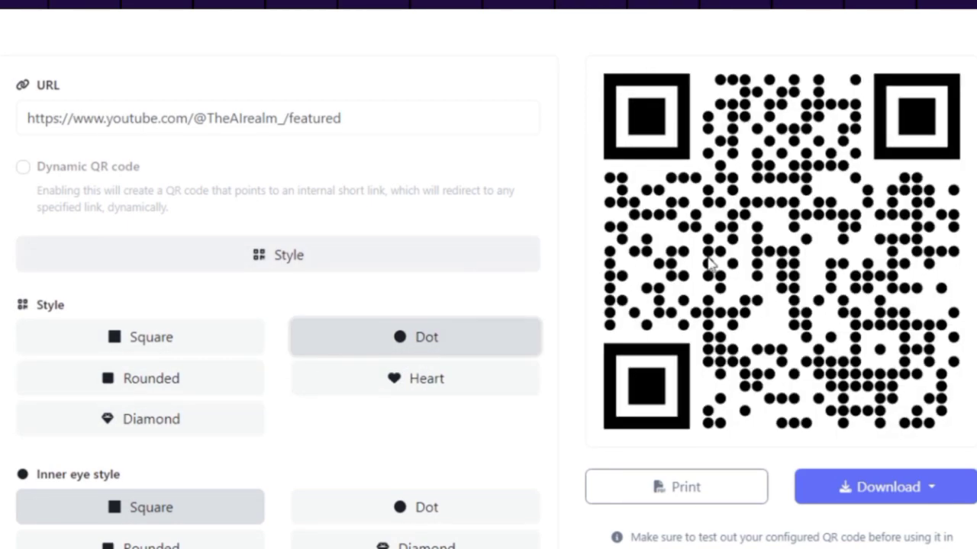
{"action": "scroll", "coordinate": [422, 354], "scroll_direction": "down", "scroll_amount": 1}
{"action": "left_click", "coordinate": [204, 265]}
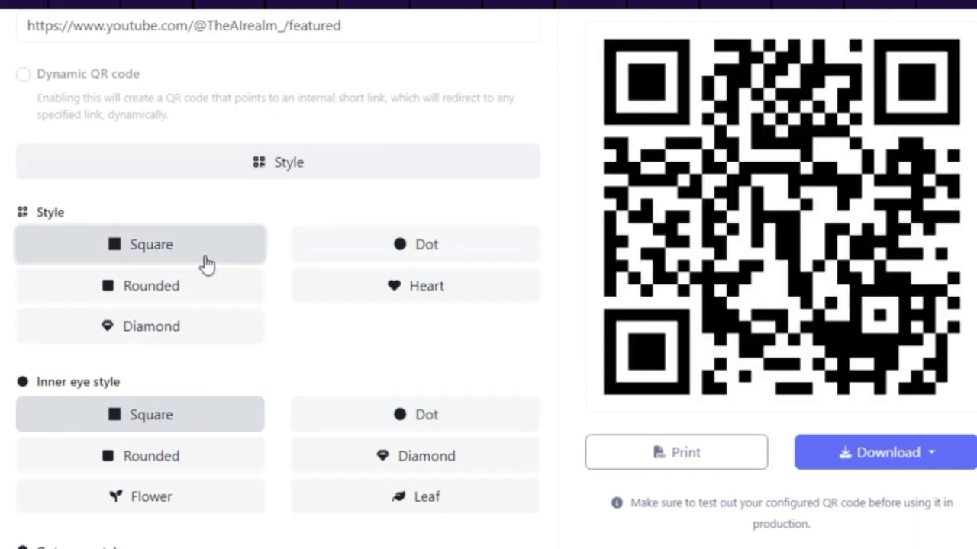
Step: Make the inner eyes flower-shaped
{"action": "left_click", "coordinate": [380, 463]}
{"action": "left_click", "coordinate": [387, 496]}
{"action": "left_click", "coordinate": [221, 505]}
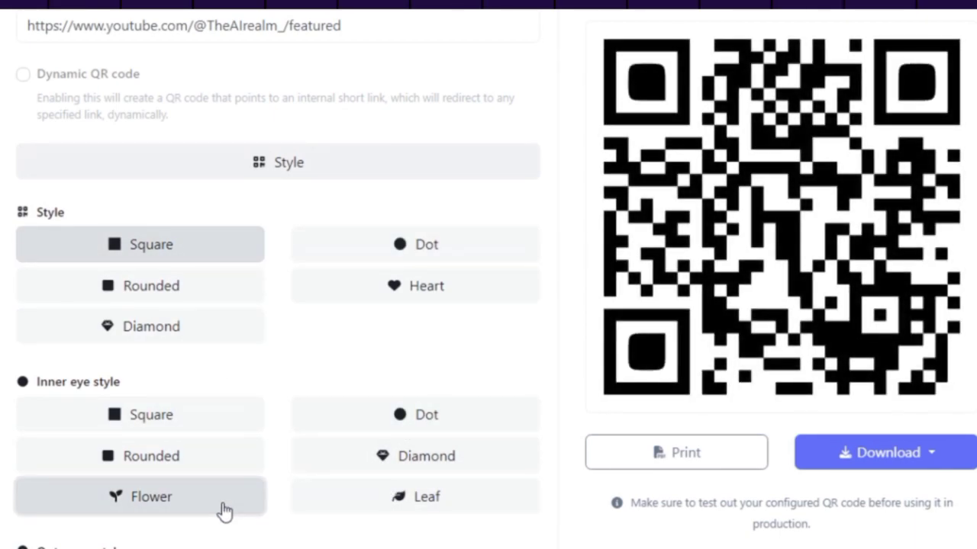
Step: Make the outer eye frames flower-shaped and expand the Colors section
{"action": "scroll", "coordinate": [220, 512], "scroll_direction": "down", "scroll_amount": 3}
{"action": "left_click", "coordinate": [394, 336]}
{"action": "left_click", "coordinate": [170, 412]}
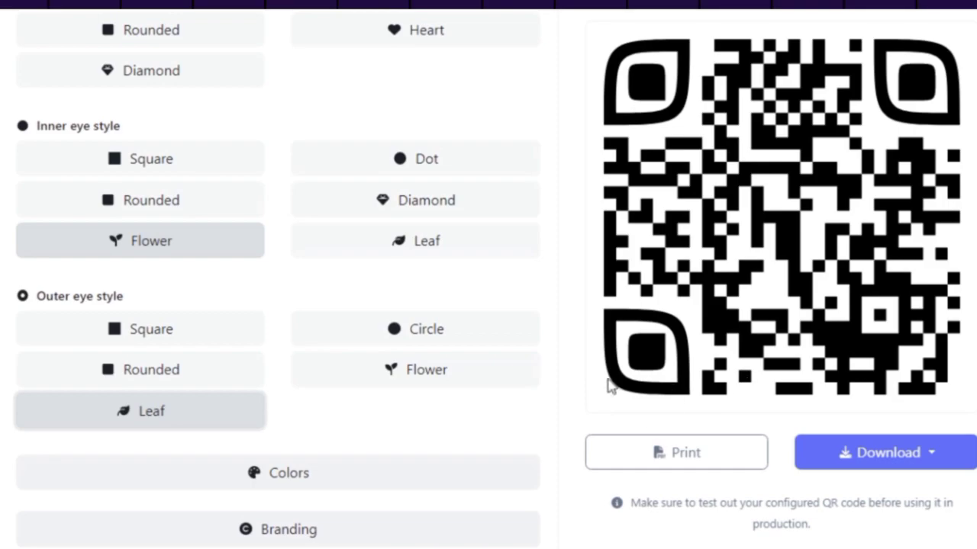
{"action": "left_click", "coordinate": [502, 379]}
{"action": "scroll", "coordinate": [420, 299], "scroll_direction": "down", "scroll_amount": 2}
{"action": "left_click", "coordinate": [420, 299]}
Step: Pick a dark magenta single foreground colour and a cyan background colour
{"action": "scroll", "coordinate": [277, 475], "scroll_direction": "down", "scroll_amount": 2}
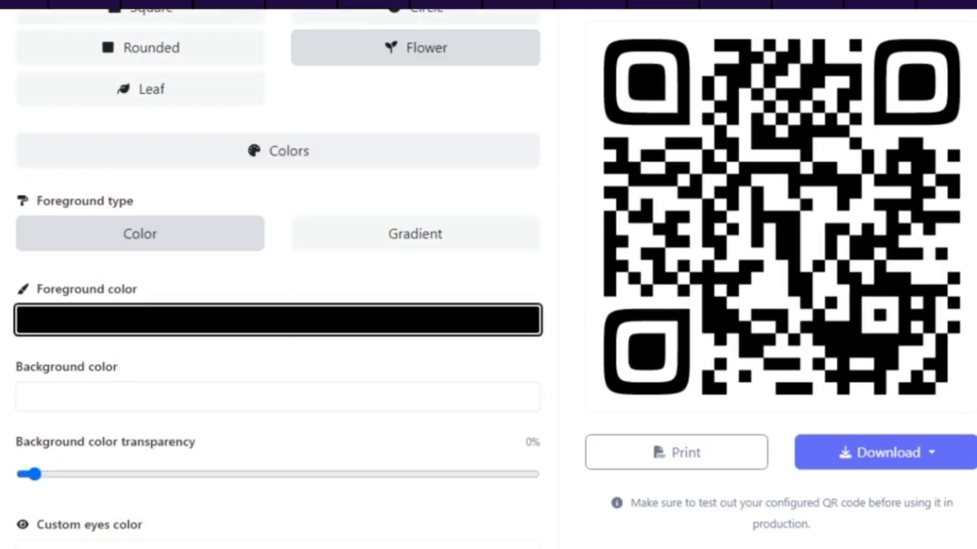
{"action": "left_click", "coordinate": [427, 242]}
{"action": "left_click", "coordinate": [260, 256]}
{"action": "left_click", "coordinate": [259, 319]}
{"action": "left_click", "coordinate": [384, 399]}
{"action": "left_click_drag", "start_coordinate": [462, 410], "coordinate": [462, 447]}
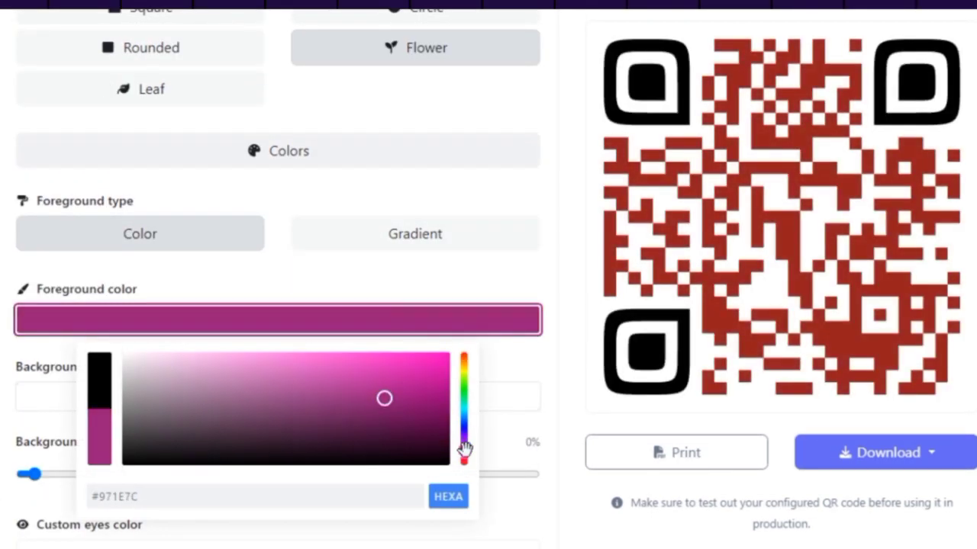
{"action": "left_click", "coordinate": [408, 381]}
{"action": "left_click", "coordinate": [498, 375]}
{"action": "left_click", "coordinate": [406, 401]}
{"action": "left_click", "coordinate": [347, 539]}
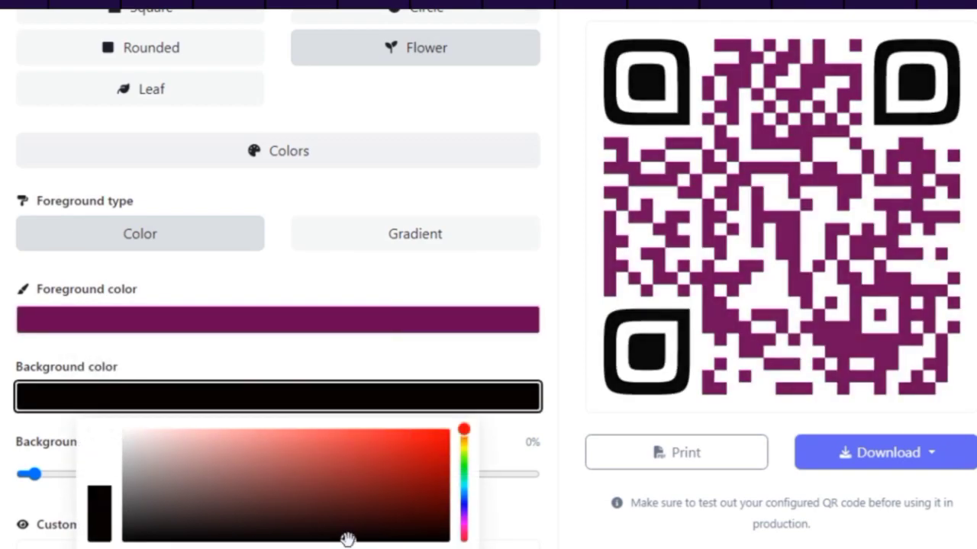
{"action": "left_click", "coordinate": [463, 486]}
{"action": "left_click", "coordinate": [364, 441]}
Step: Switch the foreground to a vertical gradient and set the background to white
{"action": "left_click", "coordinate": [416, 233]}
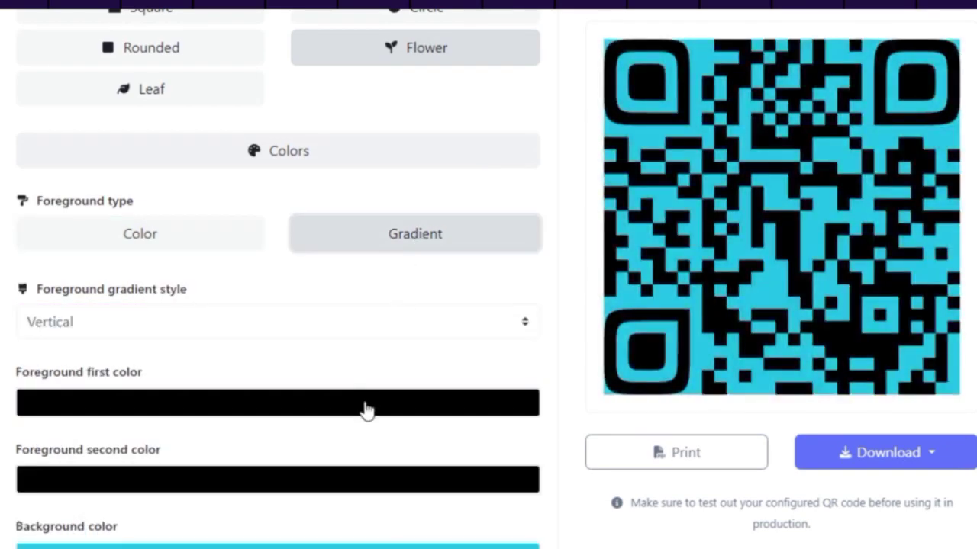
{"action": "left_click", "coordinate": [364, 405]}
{"action": "left_click", "coordinate": [443, 459]}
{"action": "key", "text": "Tab"}
{"action": "key", "text": "Tab"}
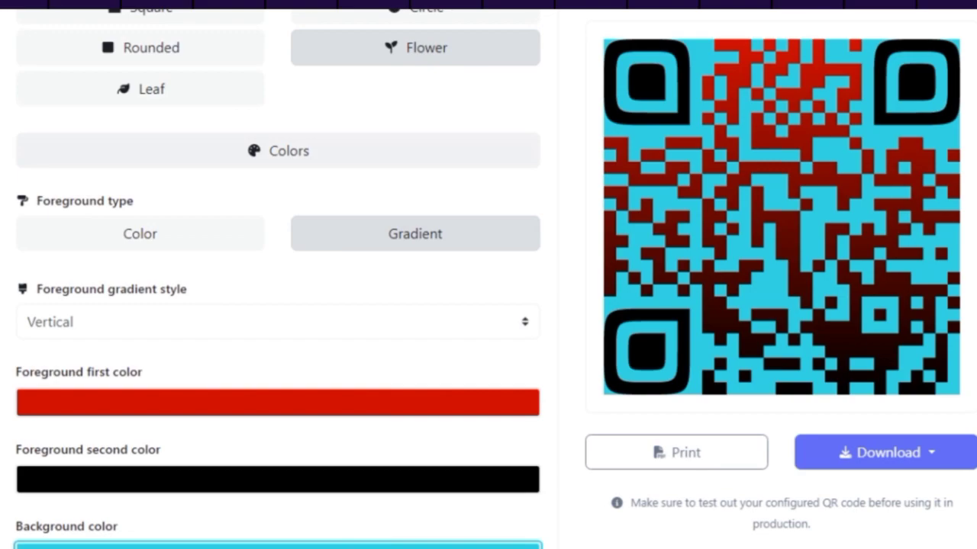
{"action": "scroll", "coordinate": [563, 401], "scroll_direction": "down", "scroll_amount": 2}
{"action": "left_click", "coordinate": [535, 389]}
{"action": "left_click", "coordinate": [131, 429]}
Step: Set the gradient's first colour to dark magenta and background transparency to 100%
{"action": "left_click", "coordinate": [344, 234]}
{"action": "left_click", "coordinate": [418, 290]}
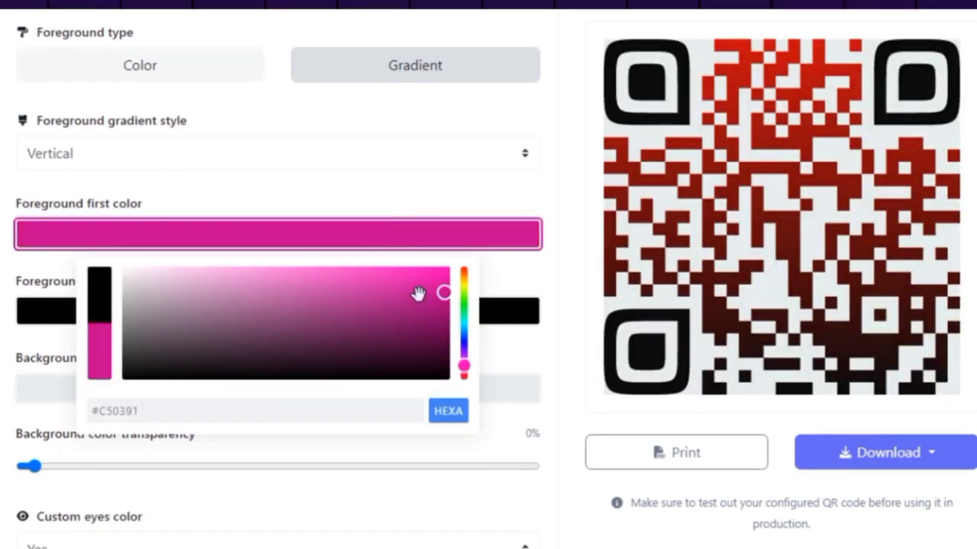
{"action": "left_click", "coordinate": [428, 321]}
{"action": "left_click", "coordinate": [538, 366]}
{"action": "scroll", "coordinate": [537, 366], "scroll_direction": "down", "scroll_amount": 1}
{"action": "left_click_drag", "start_coordinate": [35, 410], "coordinate": [574, 396]}
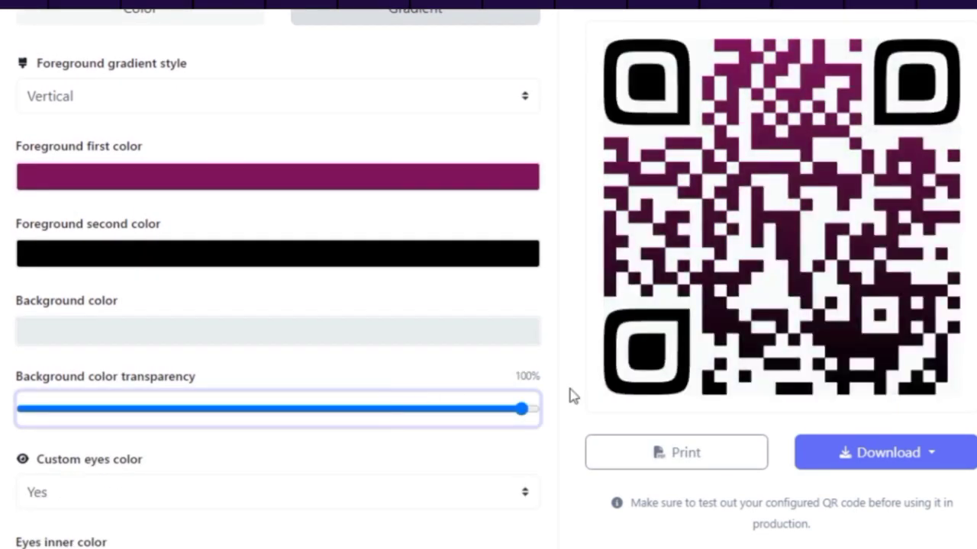
{"action": "scroll", "coordinate": [868, 396], "scroll_direction": "down", "scroll_amount": 4}
Step: Expand Branding and Options, keeping 500 px size, 0 margin and L - low (7%) error correction
{"action": "left_click", "coordinate": [458, 404]}
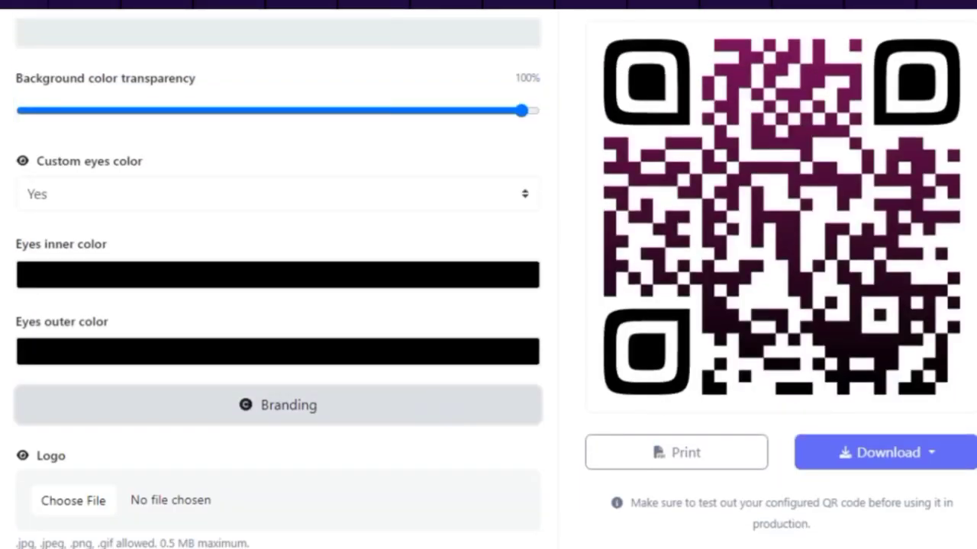
{"action": "scroll", "coordinate": [443, 366], "scroll_direction": "down", "scroll_amount": 2}
{"action": "scroll", "coordinate": [443, 366], "scroll_direction": "down", "scroll_amount": 2}
{"action": "scroll", "coordinate": [450, 428], "scroll_direction": "up", "scroll_amount": 1}
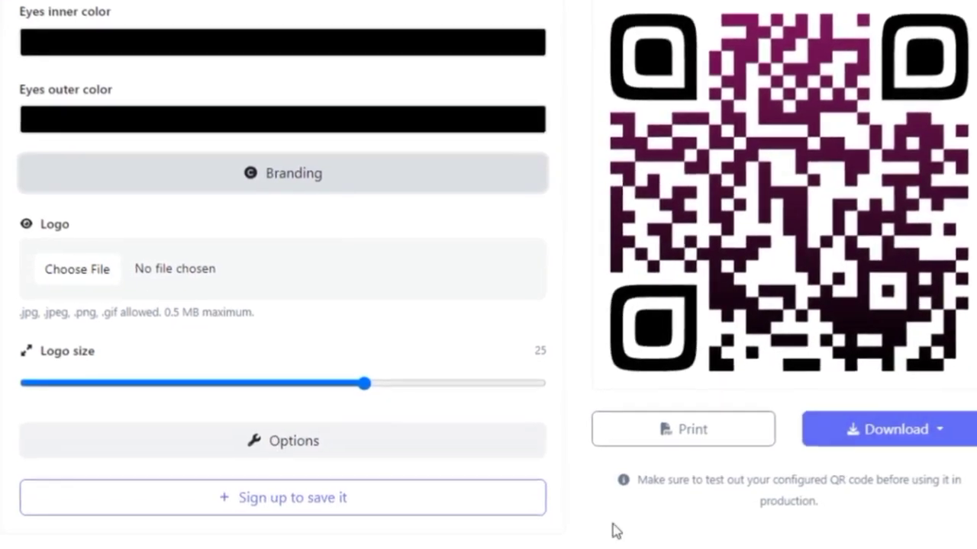
{"action": "left_click", "coordinate": [454, 455]}
{"action": "scroll", "coordinate": [475, 451], "scroll_direction": "down", "scroll_amount": 3}
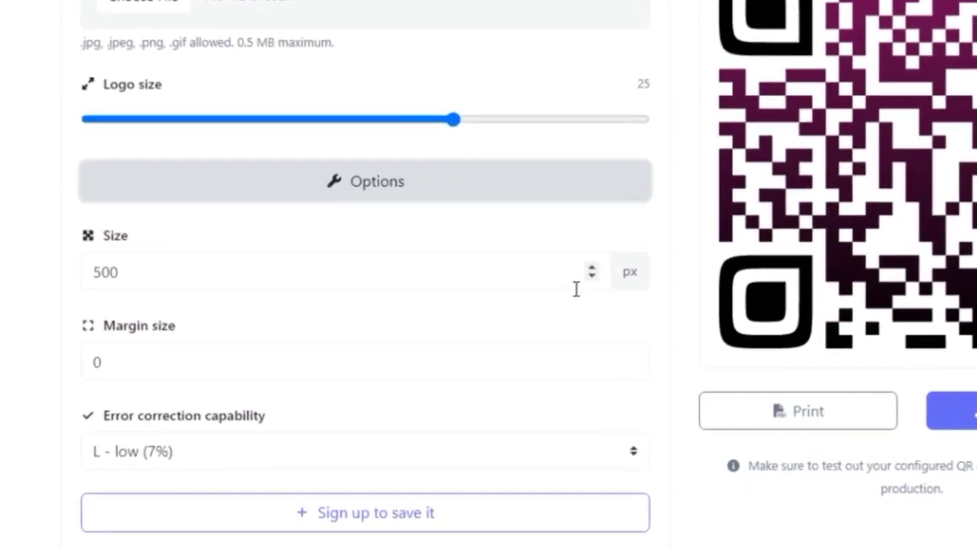
{"action": "left_click", "coordinate": [647, 449]}
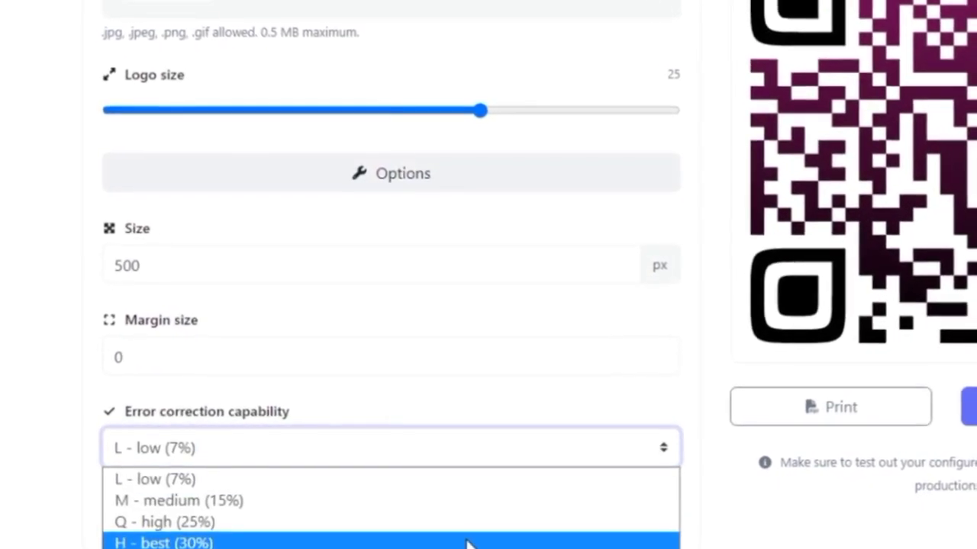
{"action": "left_click", "coordinate": [454, 544]}
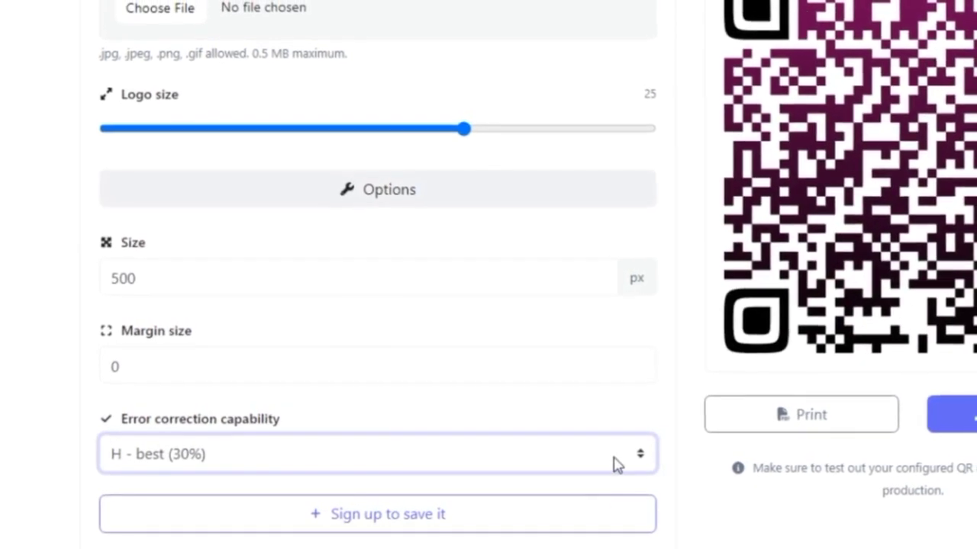
{"action": "left_click", "coordinate": [609, 462]}
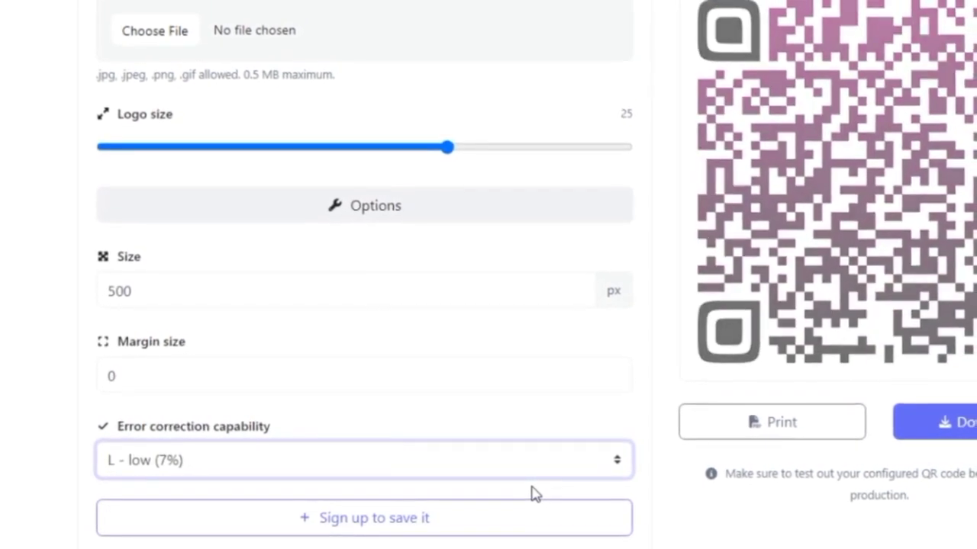
Step: Download the finished magenta-and-black QR code from the Download format menu
{"action": "scroll", "coordinate": [894, 430], "scroll_direction": "up", "scroll_amount": 1}
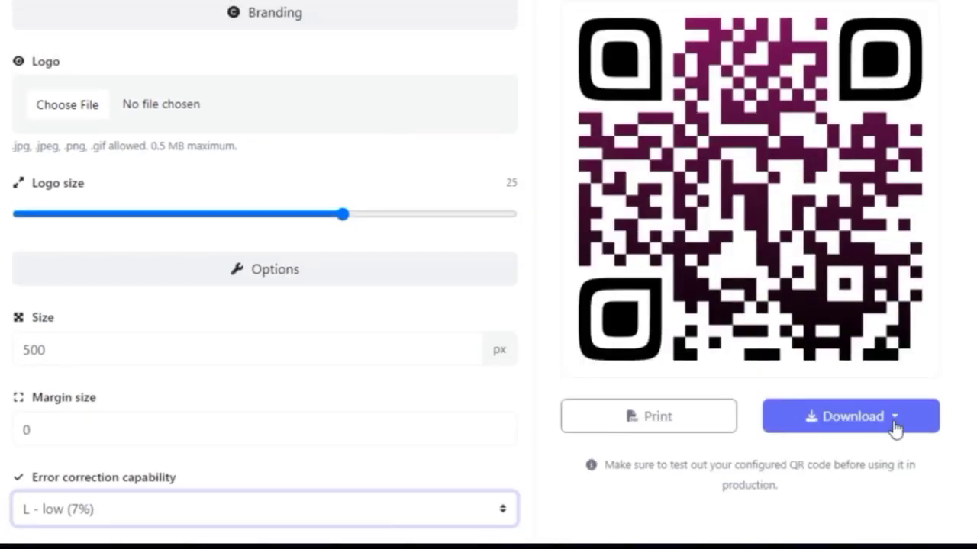
{"action": "left_click", "coordinate": [893, 429]}
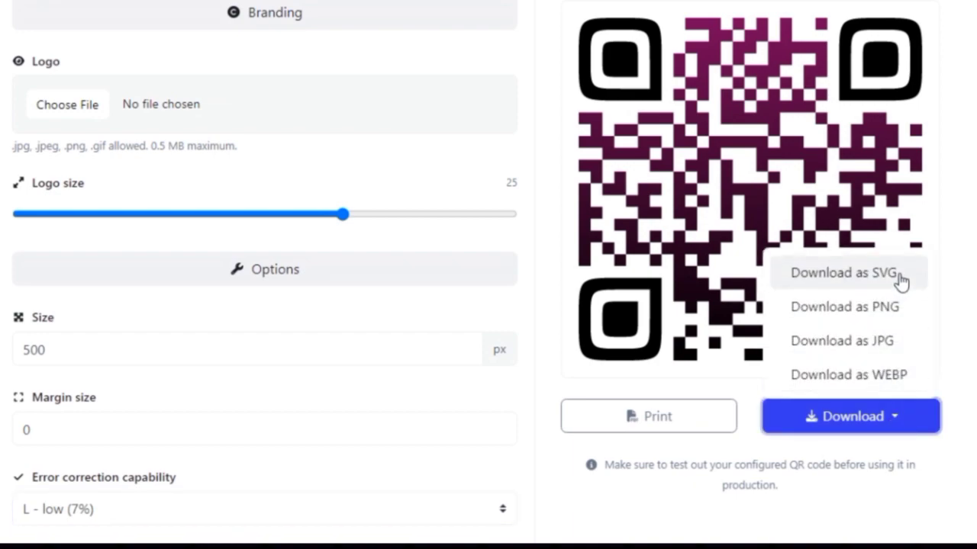
{"action": "left_click", "coordinate": [902, 307]}
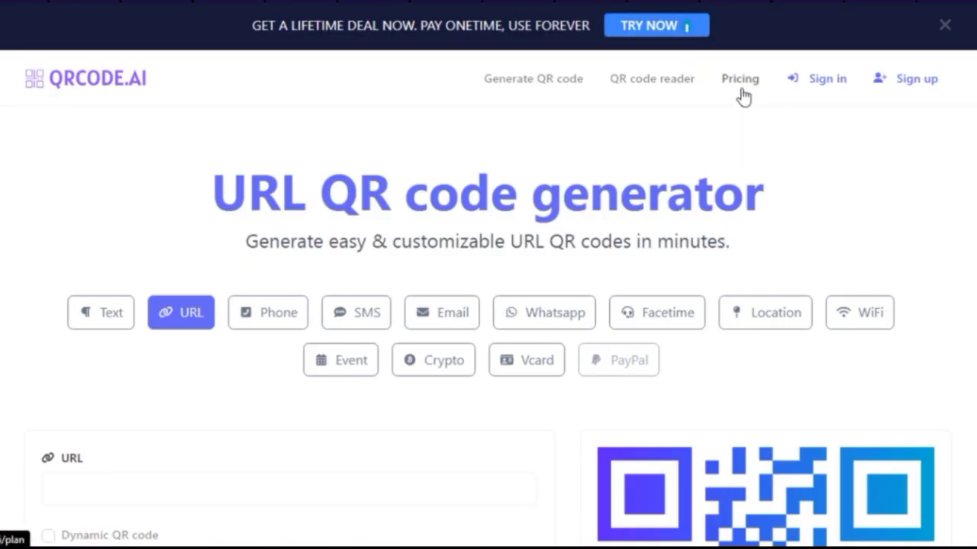
{"action": "left_click", "coordinate": [741, 90]}
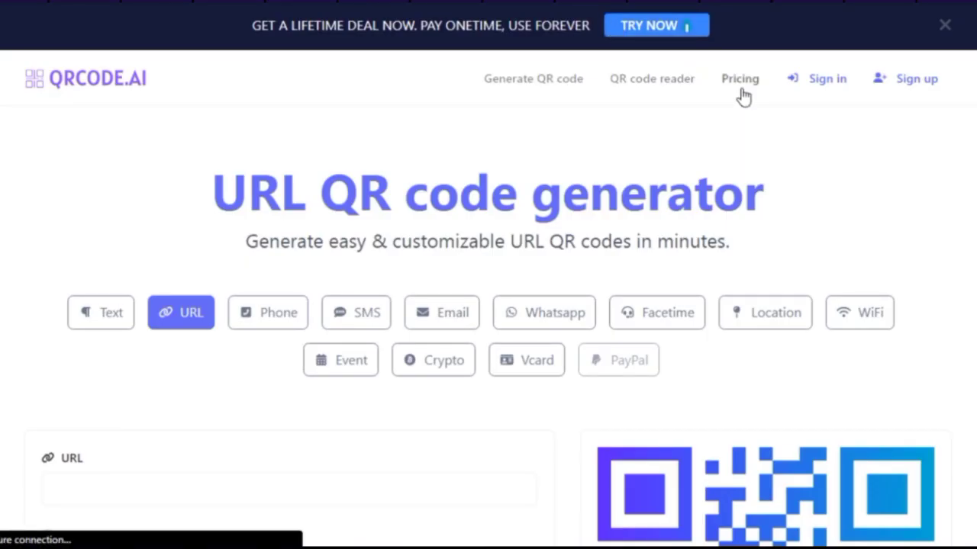
Step: Scroll through the 2 USD Basic and 19 USD Unlimited monthly plan features
{"action": "scroll", "coordinate": [814, 92], "scroll_direction": "down", "scroll_amount": 2}
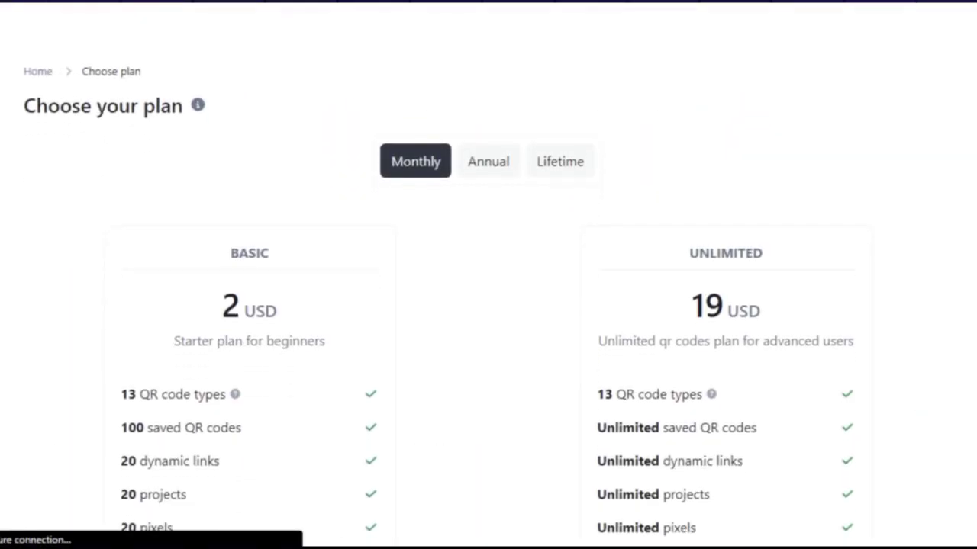
{"action": "scroll", "coordinate": [488, 306], "scroll_direction": "down", "scroll_amount": 2}
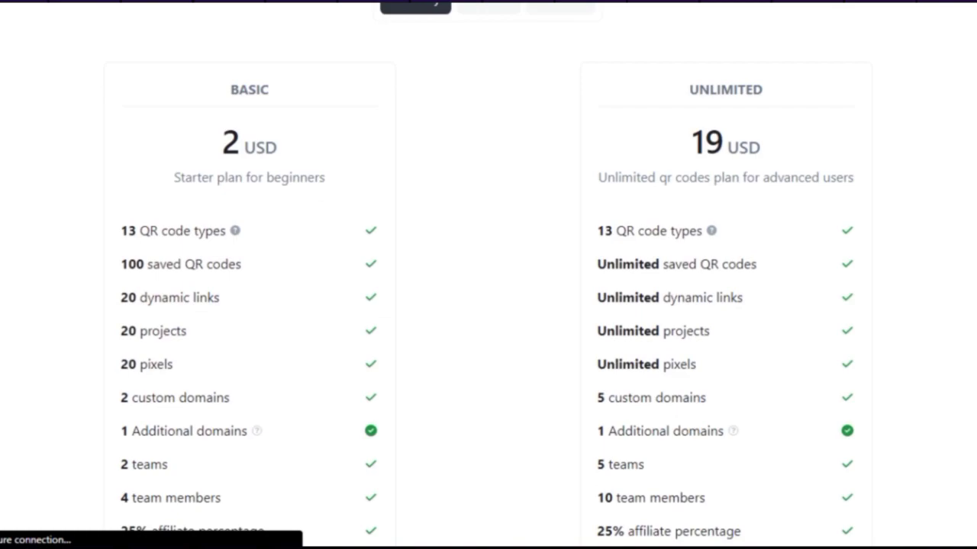
{"action": "scroll", "coordinate": [489, 275], "scroll_direction": "down", "scroll_amount": 1}
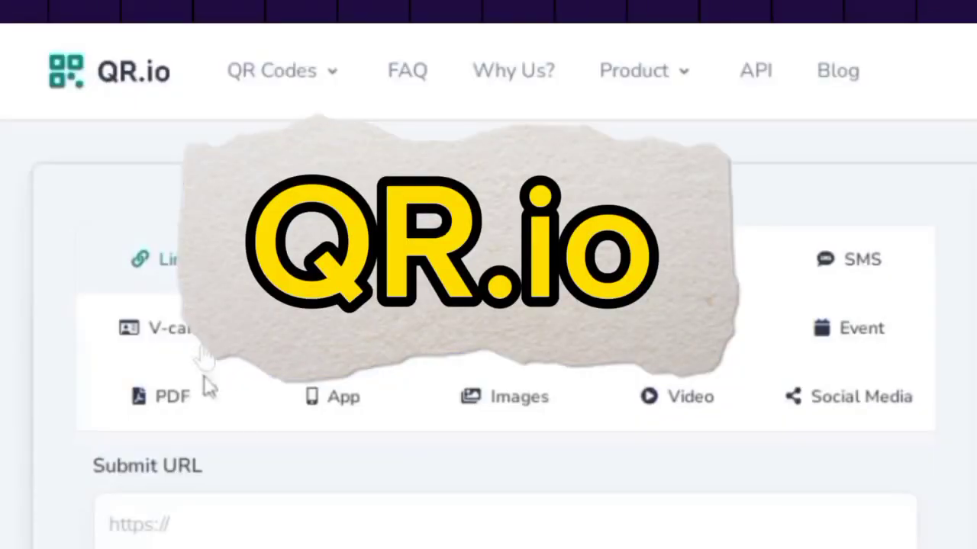
Step: Look over the image gallery, text and contact card QR types, then return to Link
{"action": "left_click", "coordinate": [516, 398]}
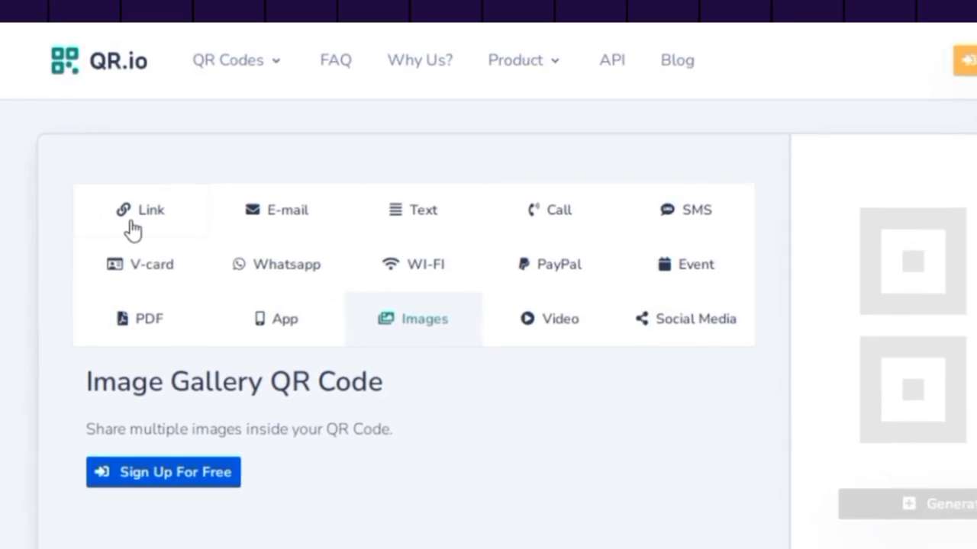
{"action": "left_click", "coordinate": [133, 229]}
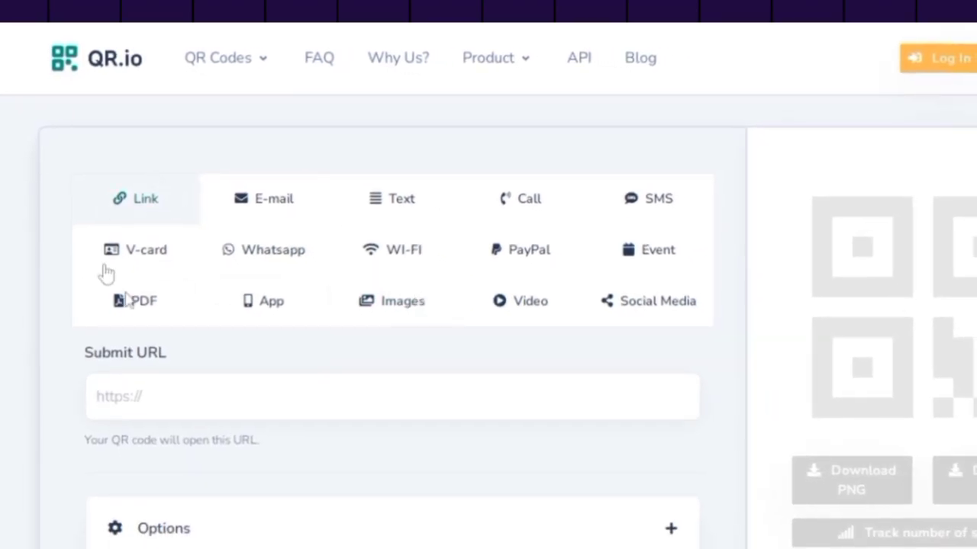
{"action": "left_click", "coordinate": [408, 192]}
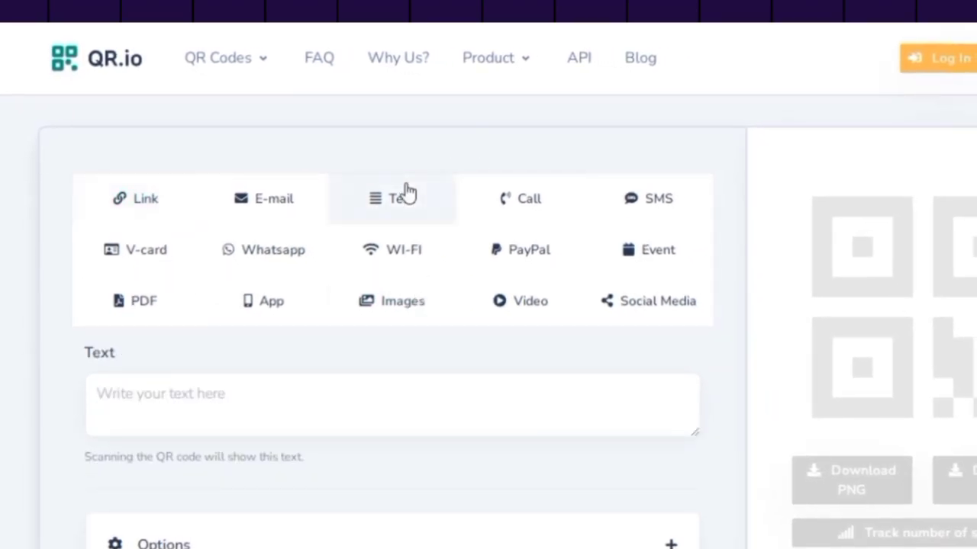
{"action": "left_click", "coordinate": [169, 268]}
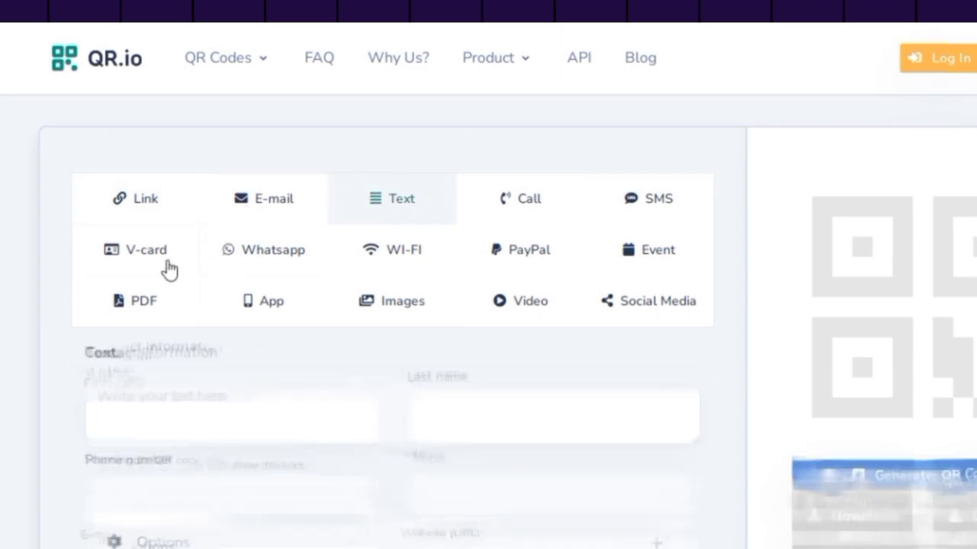
{"action": "left_click", "coordinate": [145, 197]}
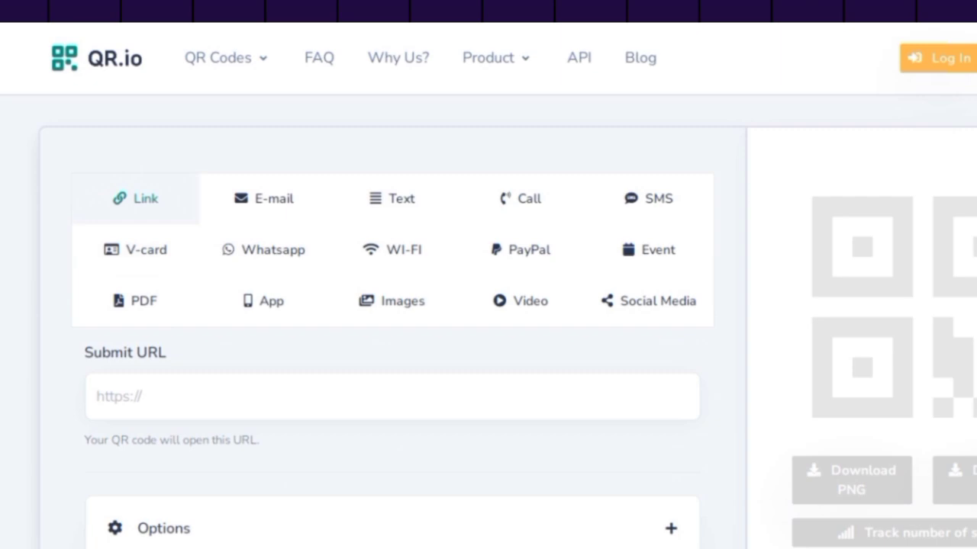
Step: Paste the YouTube channel URL as plain text into the Submit URL field
{"action": "scroll", "coordinate": [390, 344], "scroll_direction": "down", "scroll_amount": 1}
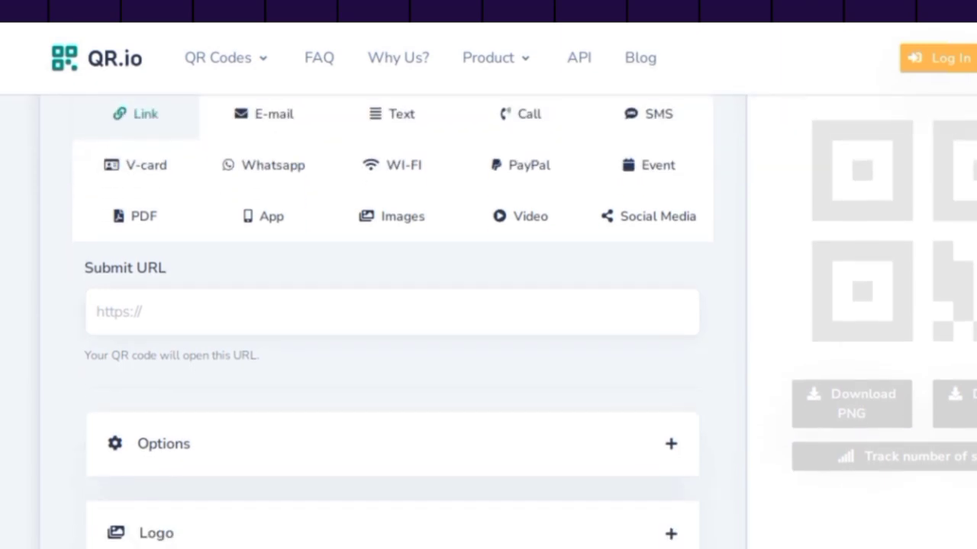
{"action": "scroll", "coordinate": [391, 343], "scroll_direction": "up", "scroll_amount": 1}
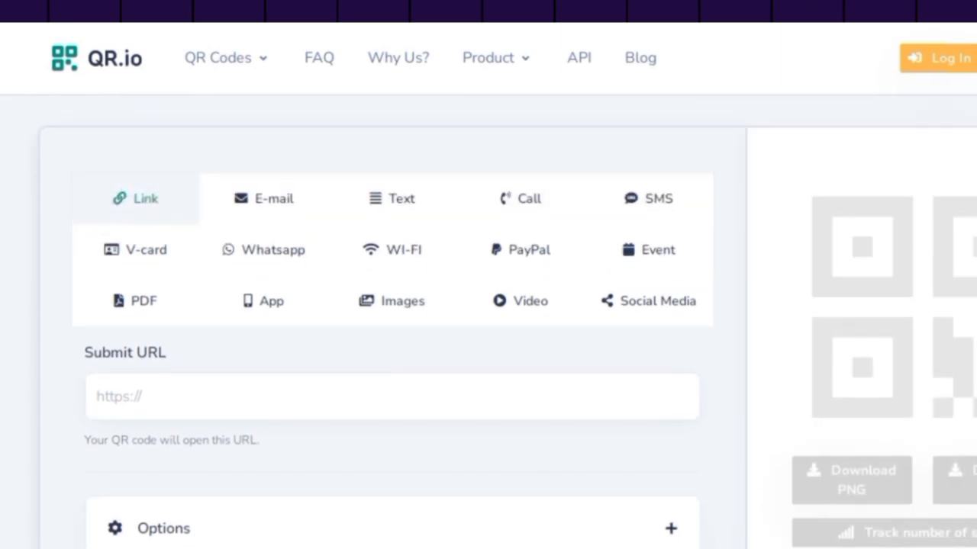
{"action": "right_click", "coordinate": [634, 394]}
{"action": "left_click", "coordinate": [739, 239]}
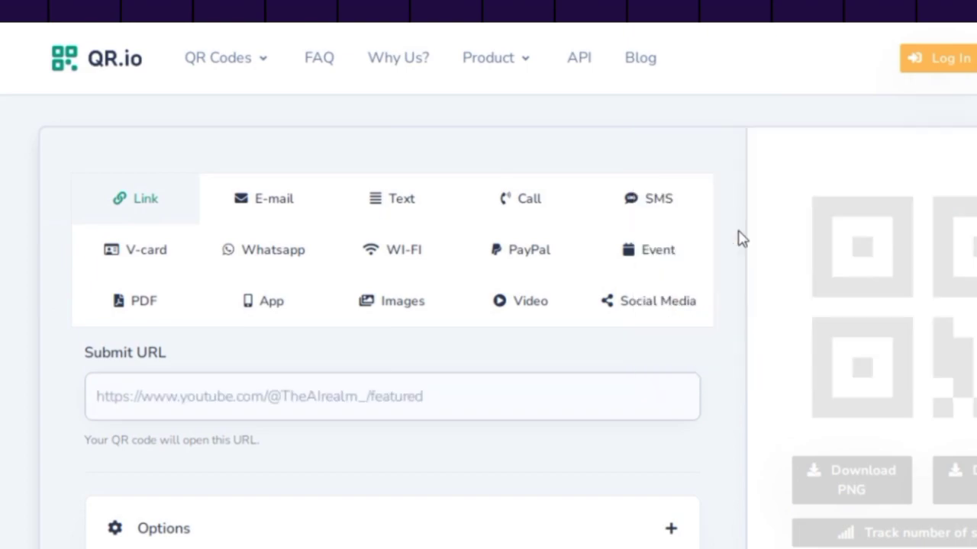
{"action": "scroll", "coordinate": [391, 343], "scroll_direction": "down", "scroll_amount": 2}
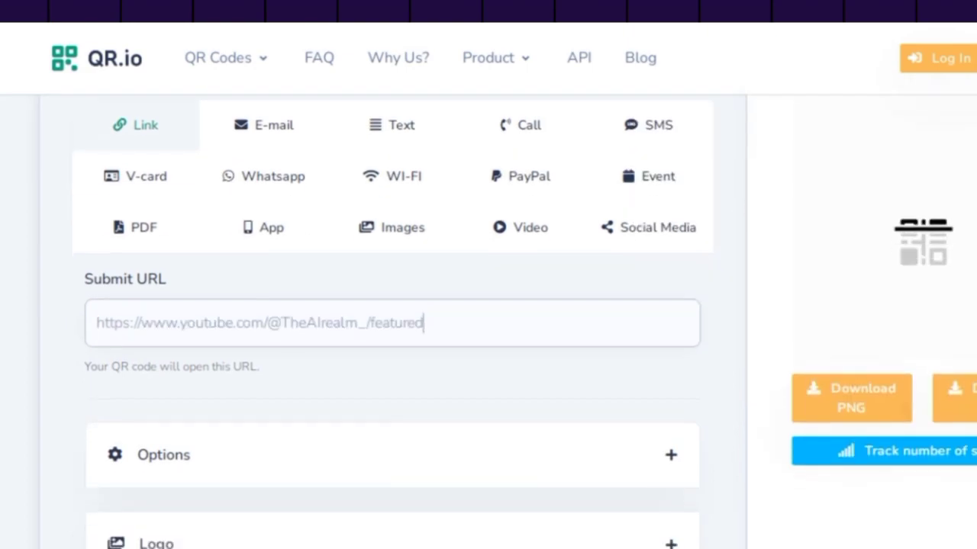
Step: Expand Options and set the background to pale pink #e6d1d1
{"action": "left_click", "coordinate": [670, 294]}
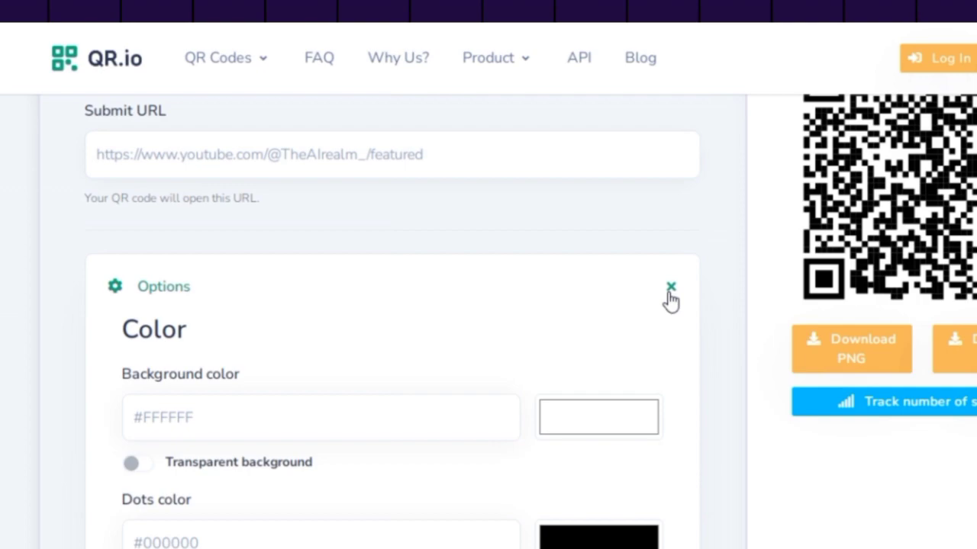
{"action": "scroll", "coordinate": [670, 300], "scroll_direction": "down", "scroll_amount": 2}
{"action": "left_click", "coordinate": [595, 216]}
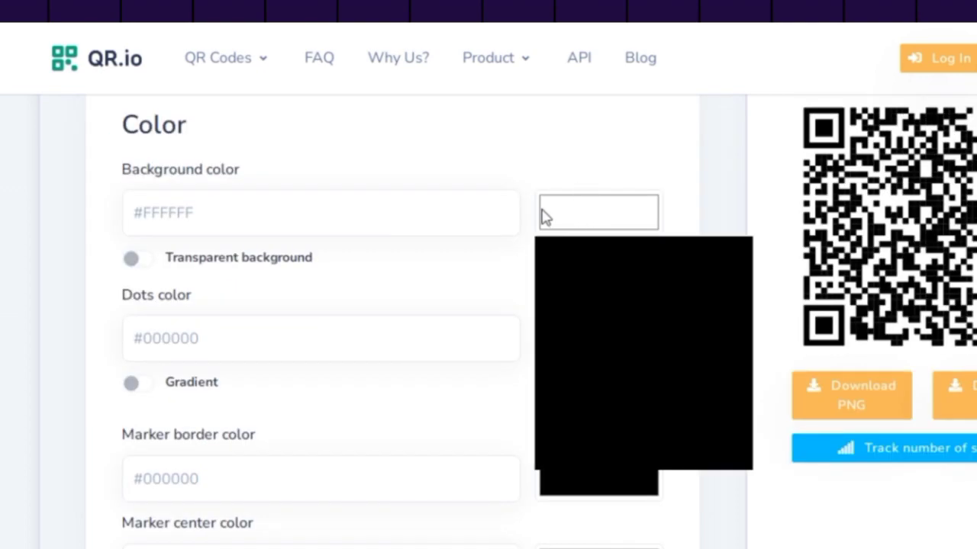
{"action": "left_click", "coordinate": [558, 253]}
Step: Set the dots colour to deep purple #660481
{"action": "left_click", "coordinate": [613, 344]}
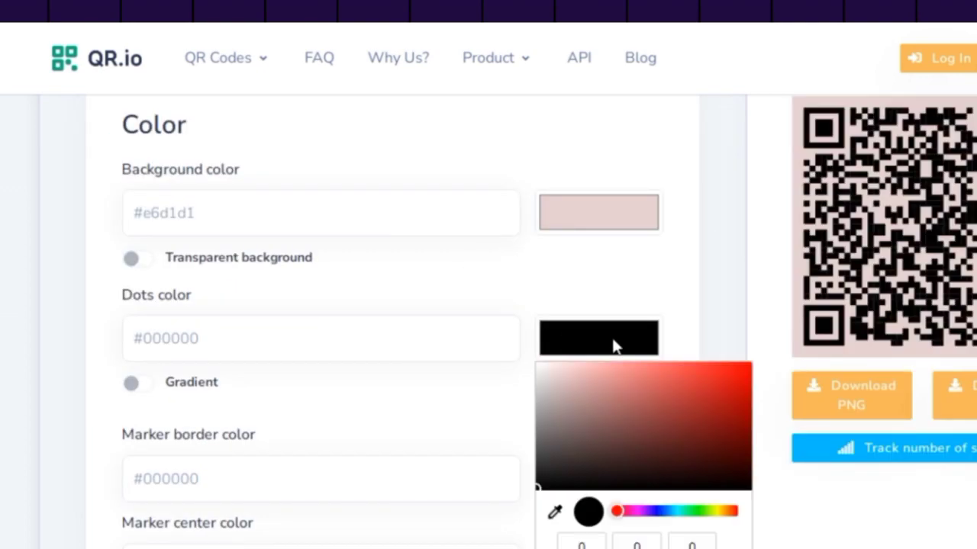
{"action": "left_click", "coordinate": [641, 510]}
{"action": "mouse_move", "coordinate": [661, 467]}
{"action": "left_mouse_down"}
{"action": "mouse_move", "coordinate": [743, 373]}
{"action": "mouse_move", "coordinate": [743, 429]}
{"action": "left_mouse_up"}
{"action": "left_click", "coordinate": [59, 412]}
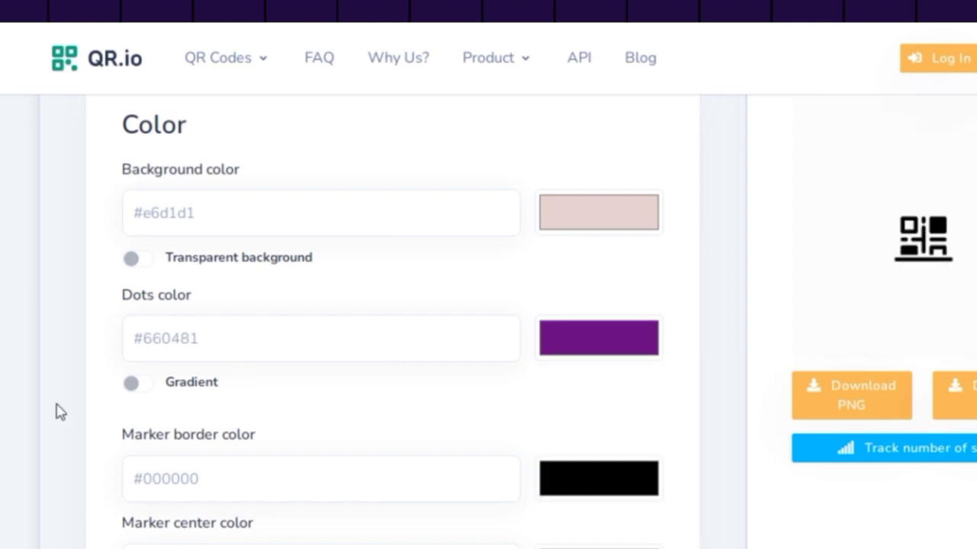
Step: Set the marker borders to near-black #121112 after trying pink #ee119d
{"action": "scroll", "coordinate": [393, 320], "scroll_direction": "down", "scroll_amount": 2}
{"action": "left_click", "coordinate": [619, 365]}
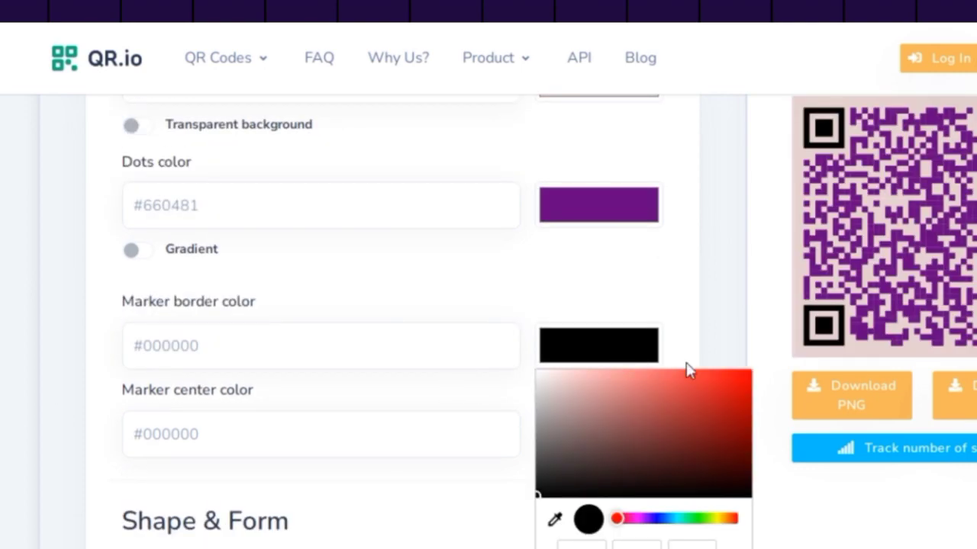
{"action": "left_click", "coordinate": [631, 520]}
{"action": "left_click", "coordinate": [733, 377]}
{"action": "left_click", "coordinate": [708, 324]}
{"action": "left_click", "coordinate": [619, 352]}
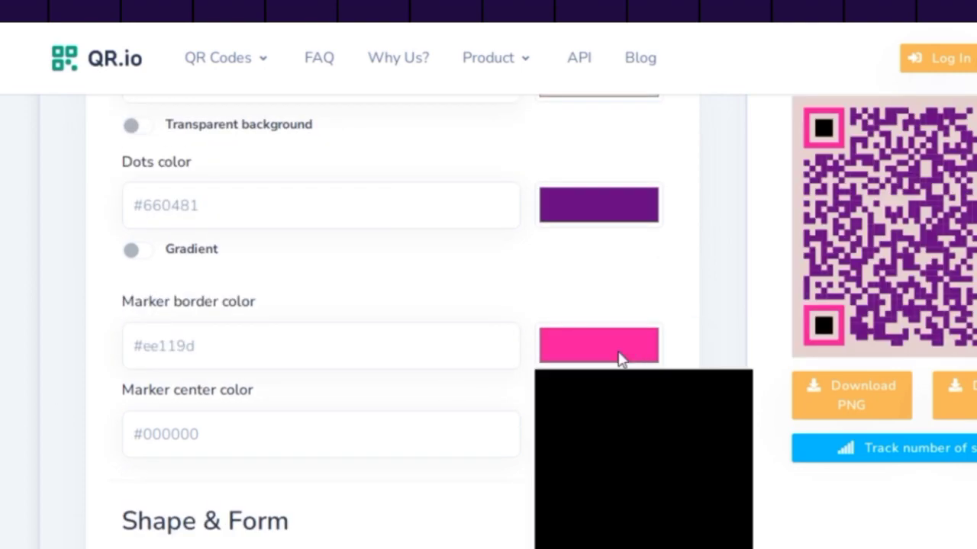
{"action": "left_click", "coordinate": [619, 420]}
Step: Set the marker centres to dark navy #212f50 and try other dot patterns
{"action": "left_click", "coordinate": [618, 425]}
{"action": "left_click", "coordinate": [634, 327]}
{"action": "left_click", "coordinate": [691, 328]}
{"action": "left_click", "coordinate": [663, 265]}
{"action": "left_click", "coordinate": [715, 490]}
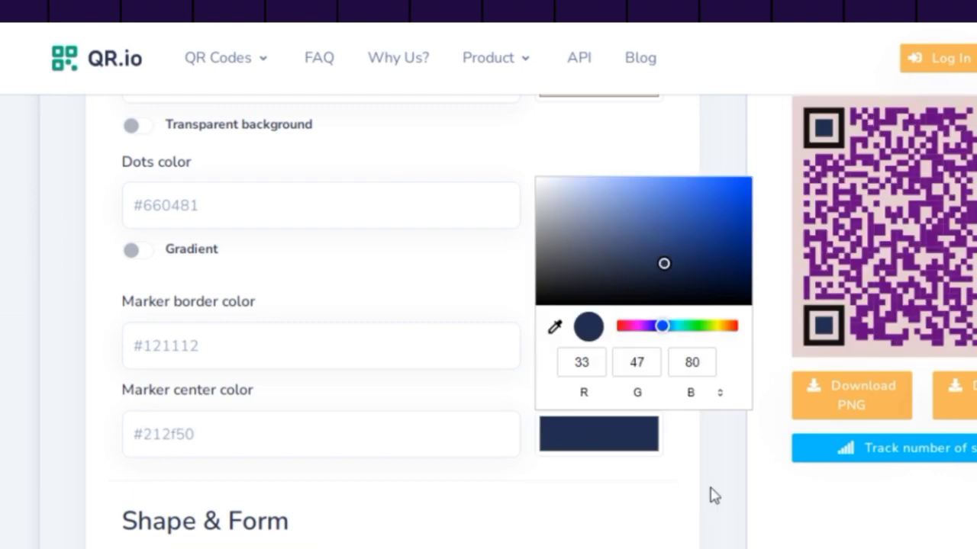
{"action": "scroll", "coordinate": [708, 495], "scroll_direction": "down", "scroll_amount": 5}
{"action": "left_click", "coordinate": [166, 264]}
{"action": "left_click", "coordinate": [262, 265]}
Step: Choose the sixth dot pattern, leaf-shaped marker borders and star-shaped marker centres
{"action": "left_click", "coordinate": [529, 265]}
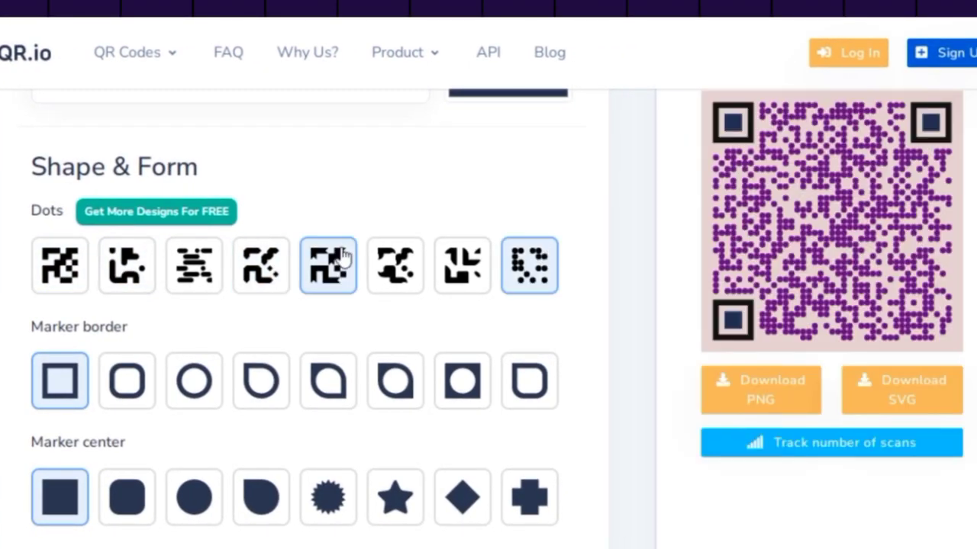
{"action": "left_click", "coordinate": [395, 265]}
{"action": "left_click", "coordinate": [114, 389]}
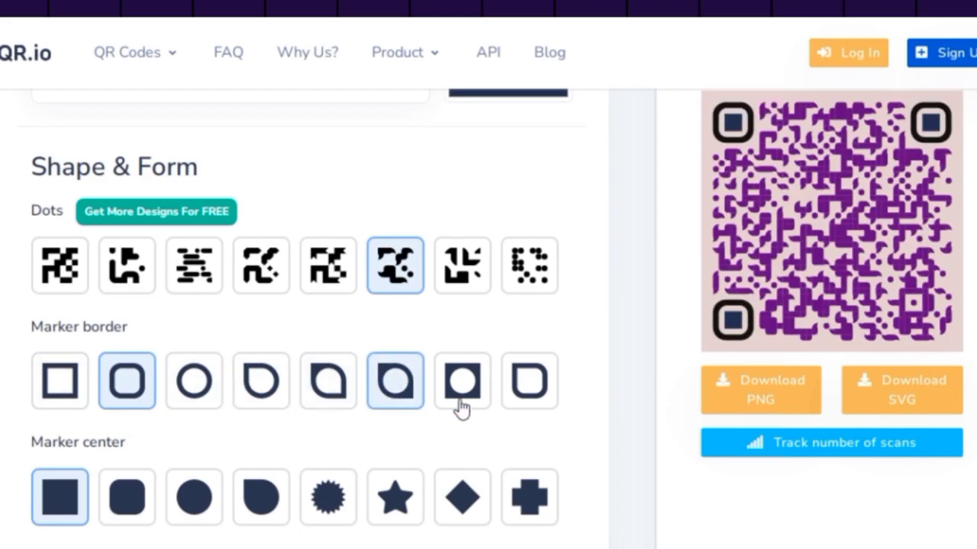
{"action": "left_click", "coordinate": [530, 390]}
{"action": "left_click", "coordinate": [375, 505]}
Step: Add the SCAN ME logo to the centre of the code
{"action": "scroll", "coordinate": [582, 429], "scroll_direction": "down", "scroll_amount": 3}
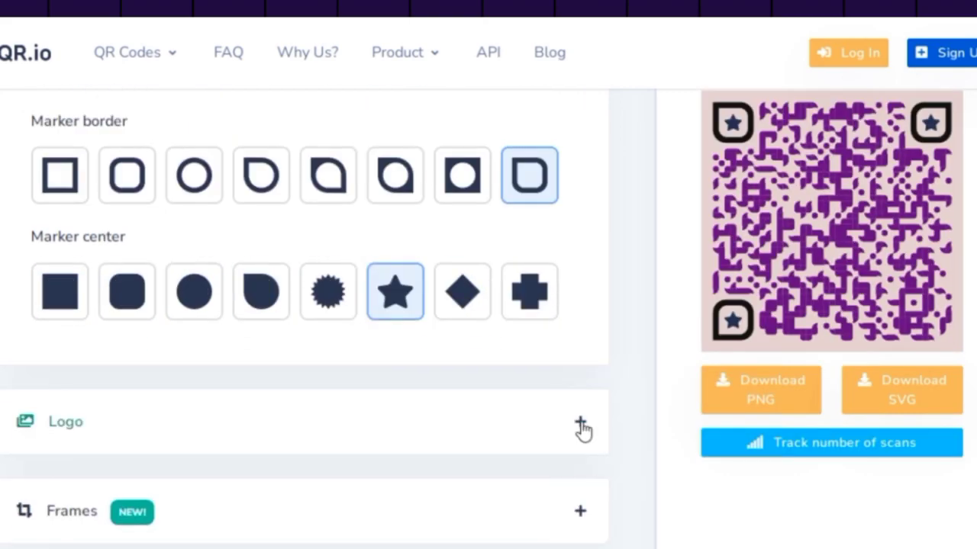
{"action": "left_click", "coordinate": [581, 422]}
{"action": "scroll", "coordinate": [305, 305], "scroll_direction": "down", "scroll_amount": 5}
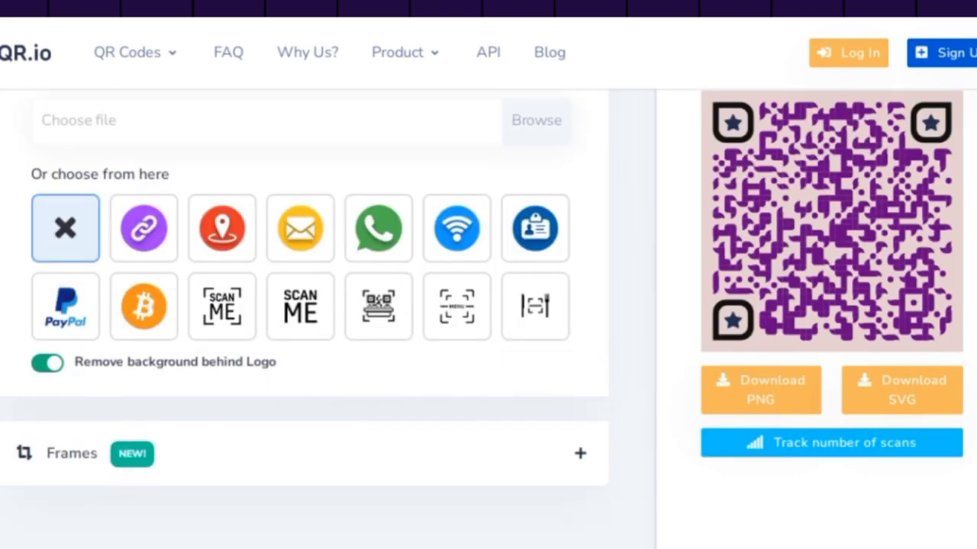
{"action": "scroll", "coordinate": [305, 305], "scroll_direction": "up", "scroll_amount": 2}
{"action": "scroll", "coordinate": [553, 263], "scroll_direction": "up", "scroll_amount": 1}
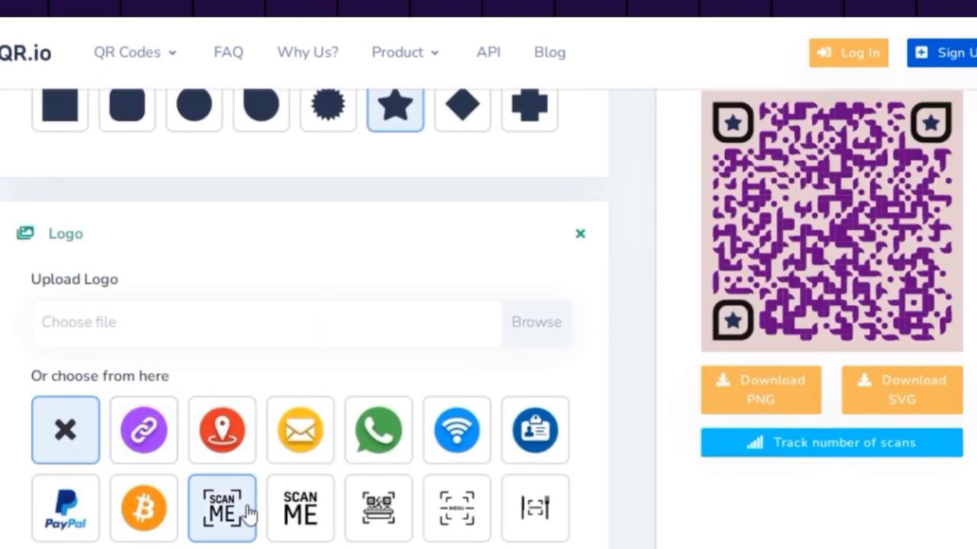
{"action": "left_click", "coordinate": [222, 508]}
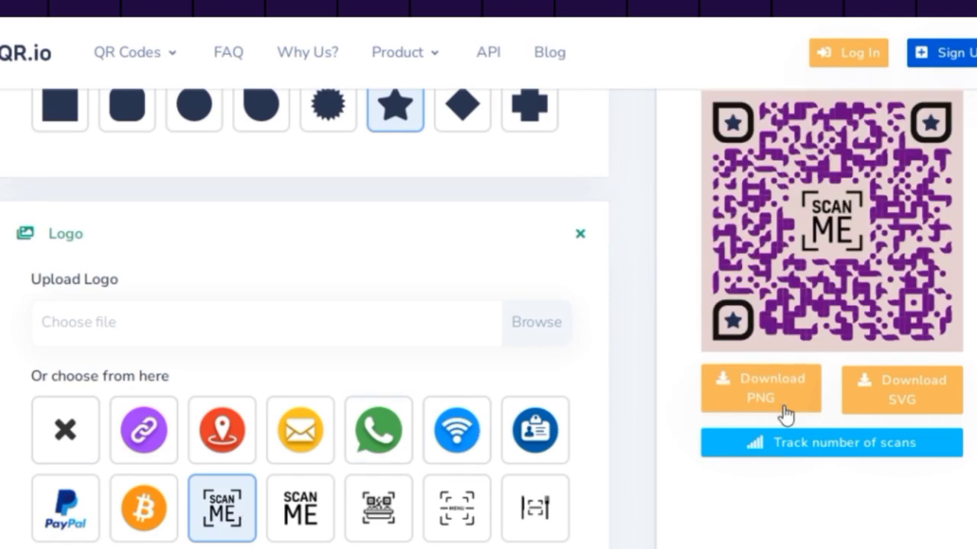
{"action": "scroll", "coordinate": [786, 416], "scroll_direction": "down", "scroll_amount": 4}
Step: Wrap the QR code in the clapperboard frame
{"action": "left_click", "coordinate": [601, 357]}
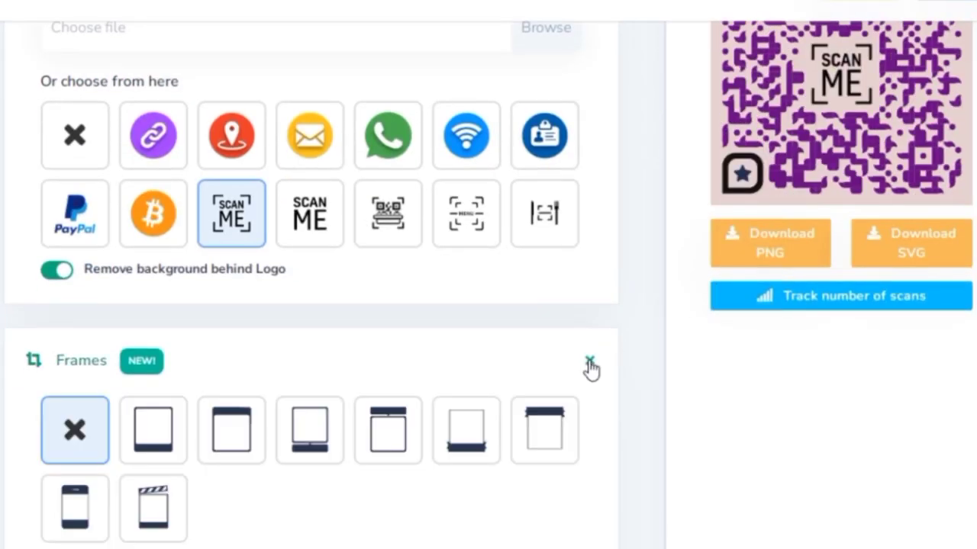
{"action": "left_click", "coordinate": [172, 513]}
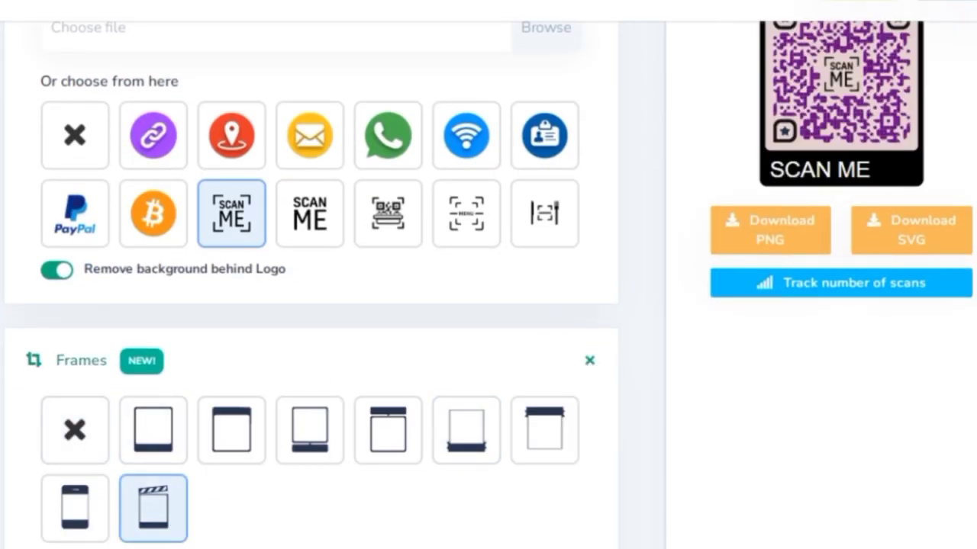
{"action": "scroll", "coordinate": [682, 240], "scroll_direction": "up", "scroll_amount": 3}
{"action": "scroll", "coordinate": [682, 240], "scroll_direction": "down", "scroll_amount": 7}
Step: Replace the SCAN ME caption with 'Youtube' in Serif font and make the frame red
{"action": "triple_click", "coordinate": [86, 290]}
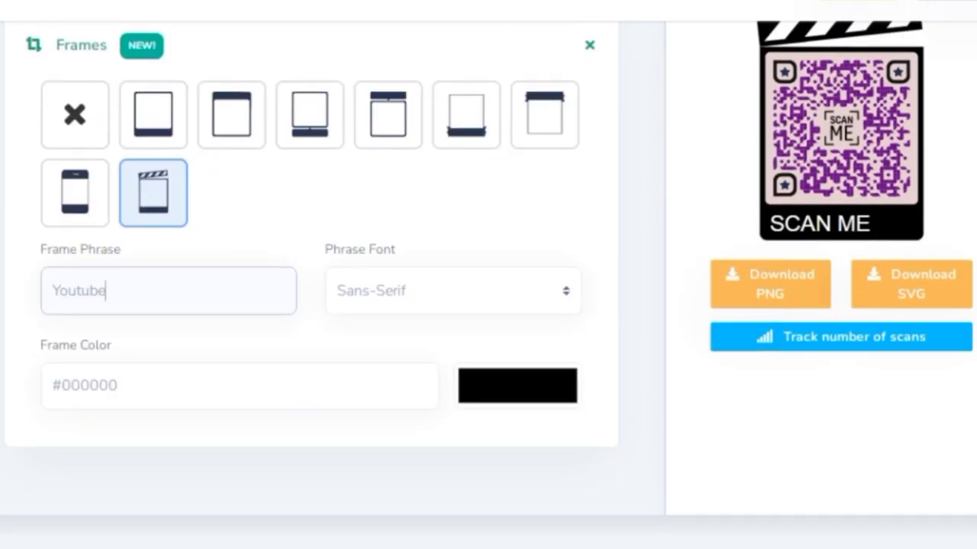
{"action": "left_click", "coordinate": [450, 291]}
{"action": "left_click", "coordinate": [399, 342]}
{"action": "left_click", "coordinate": [502, 387]}
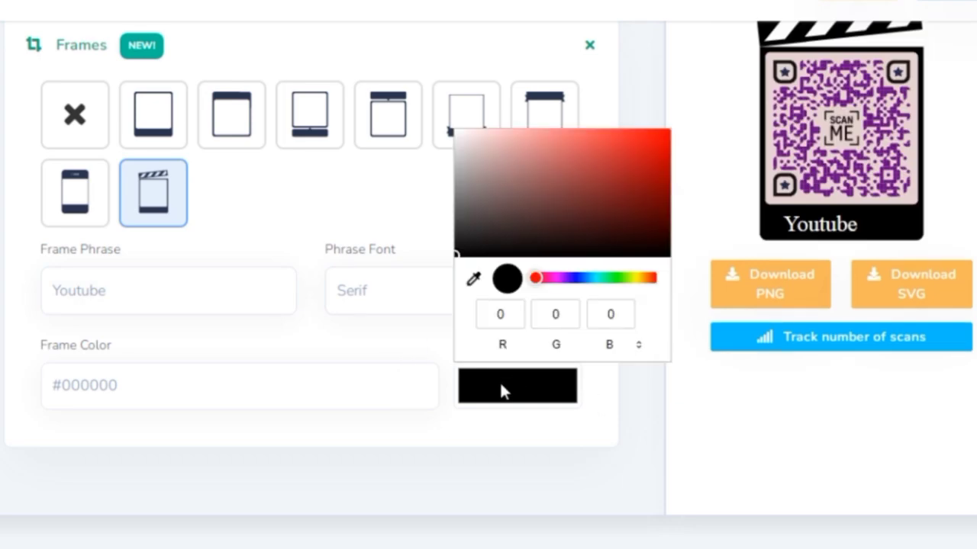
{"action": "left_click", "coordinate": [660, 139]}
{"action": "left_click", "coordinate": [628, 386]}
Step: Give the marker centres and borders rounded shapes and change the dot pattern
{"action": "scroll", "coordinate": [628, 386], "scroll_direction": "down", "scroll_amount": 8}
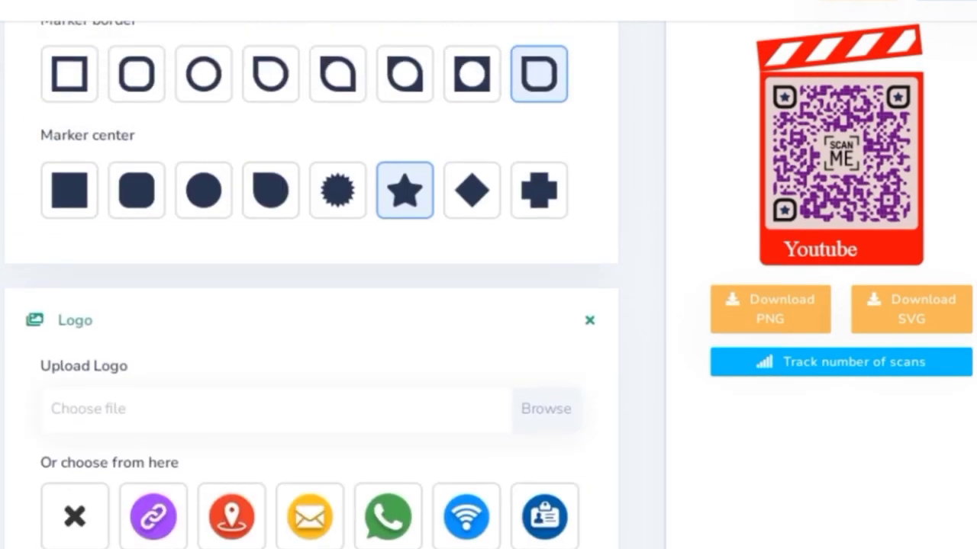
{"action": "scroll", "coordinate": [628, 387], "scroll_direction": "up", "scroll_amount": 3}
{"action": "left_click", "coordinate": [141, 439]}
{"action": "left_click", "coordinate": [136, 330]}
{"action": "scroll", "coordinate": [134, 343], "scroll_direction": "up", "scroll_amount": 2}
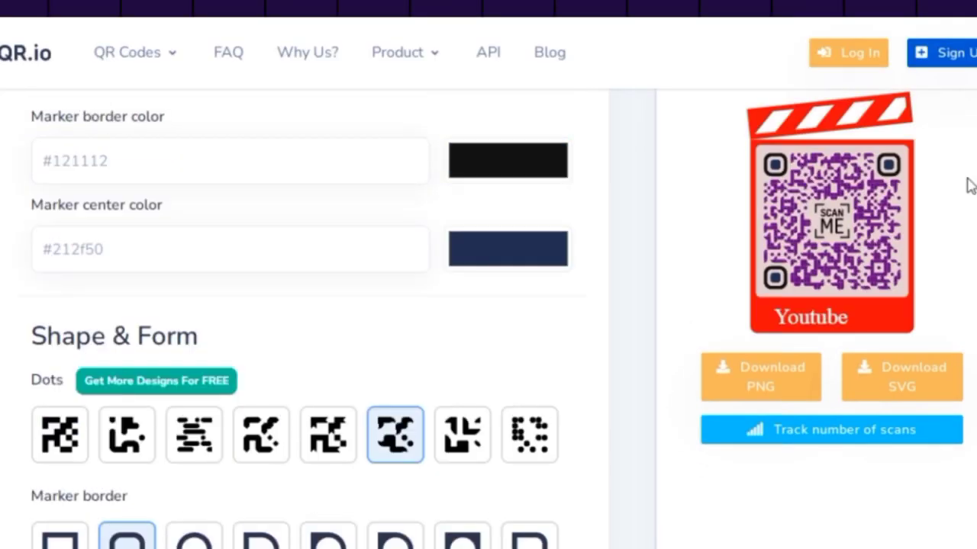
{"action": "left_click", "coordinate": [134, 370]}
Step: Colour the marker centres and the dots near-black
{"action": "scroll", "coordinate": [499, 438], "scroll_direction": "up", "scroll_amount": 3}
{"action": "left_click", "coordinate": [499, 438]}
{"action": "left_click", "coordinate": [481, 288]}
{"action": "left_click", "coordinate": [493, 348]}
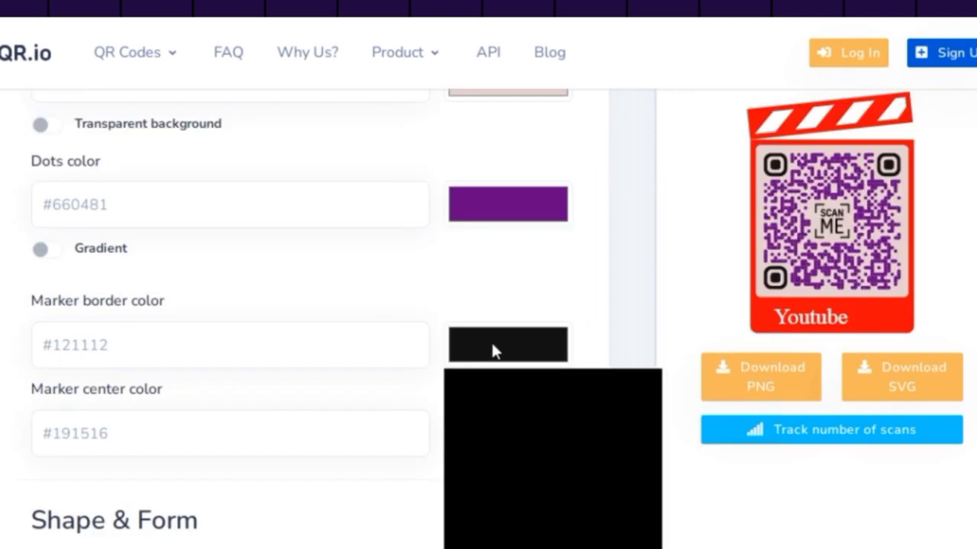
{"action": "left_click", "coordinate": [525, 207]}
{"action": "left_click_drag", "start_coordinate": [456, 241], "coordinate": [450, 349]}
{"action": "left_click", "coordinate": [534, 206]}
Step: Set the background to pure white and download the framed code as a PNG
{"action": "scroll", "coordinate": [554, 211], "scroll_direction": "up", "scroll_amount": 2}
{"action": "left_click", "coordinate": [554, 212]}
{"action": "left_click_drag", "start_coordinate": [515, 246], "coordinate": [456, 243]}
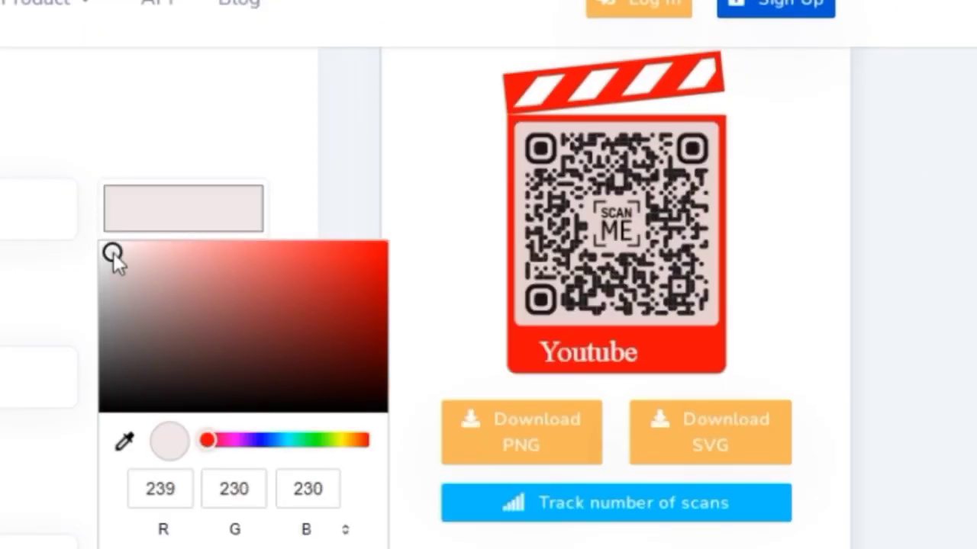
{"action": "left_click_drag", "start_coordinate": [109, 249], "coordinate": [96, 237]}
{"action": "left_click", "coordinate": [225, 146]}
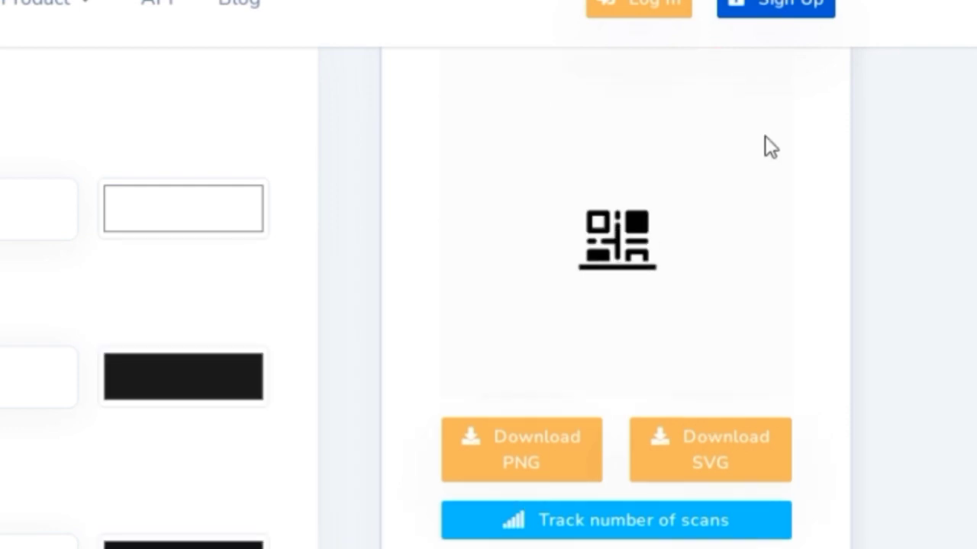
{"action": "left_click", "coordinate": [571, 429]}
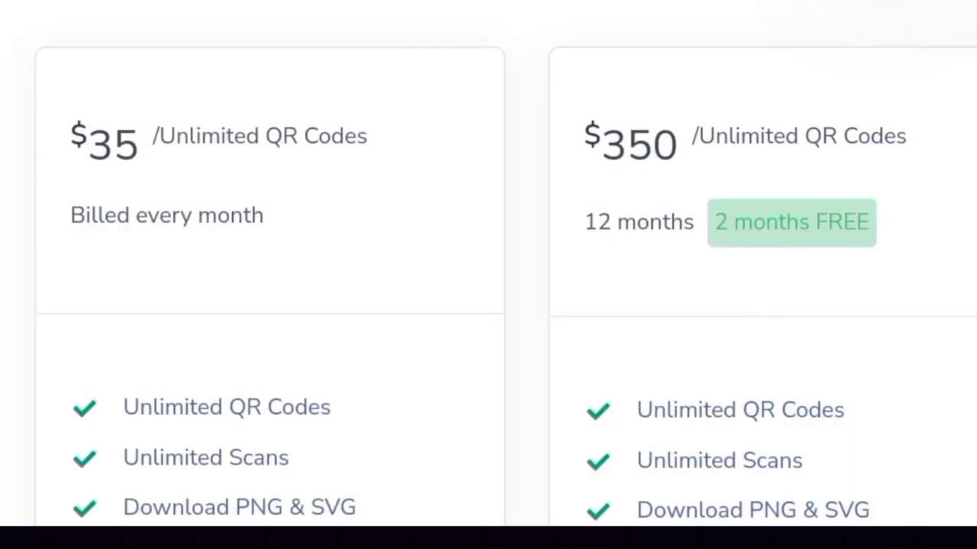
{"action": "scroll", "coordinate": [489, 274], "scroll_direction": "down", "scroll_amount": 1}
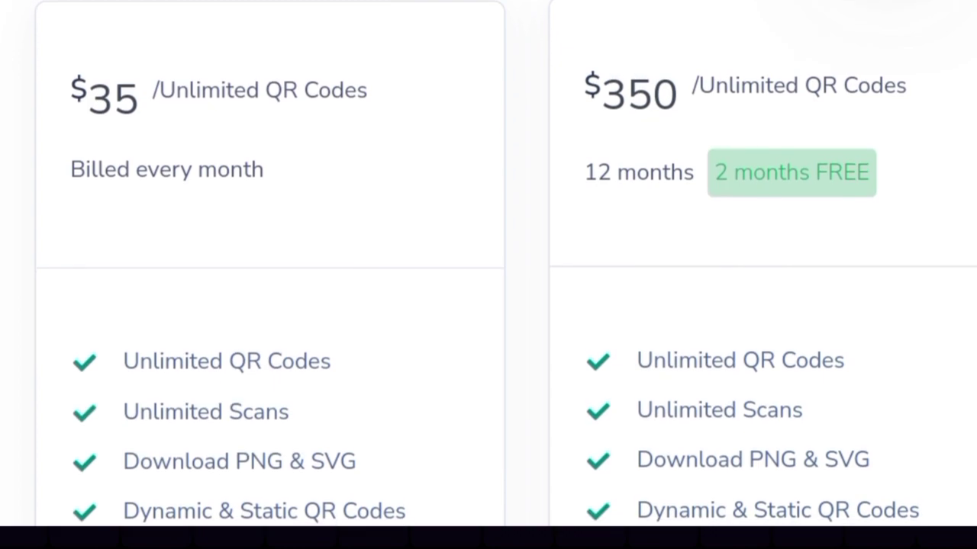
{"action": "scroll", "coordinate": [488, 274], "scroll_direction": "down", "scroll_amount": 5}
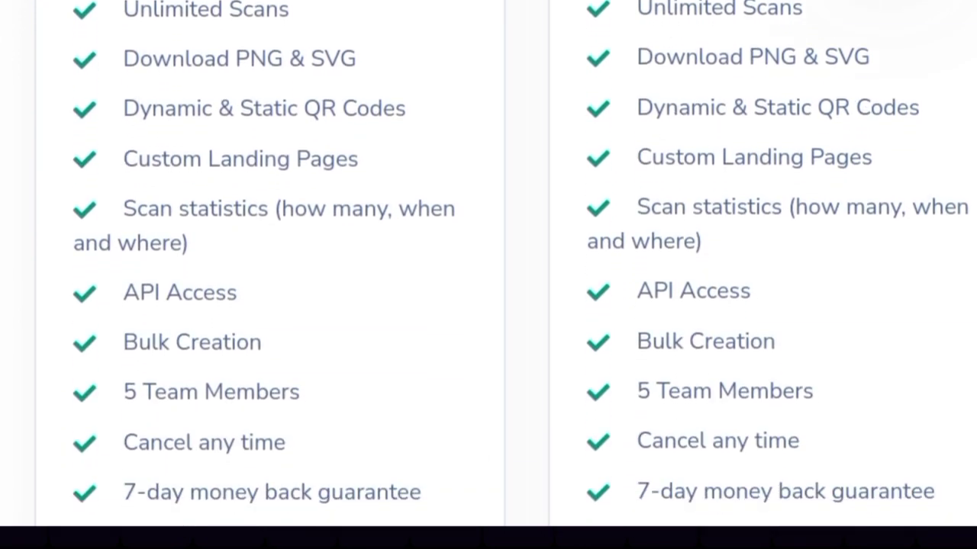
{"action": "scroll", "coordinate": [488, 275], "scroll_direction": "down", "scroll_amount": 3}
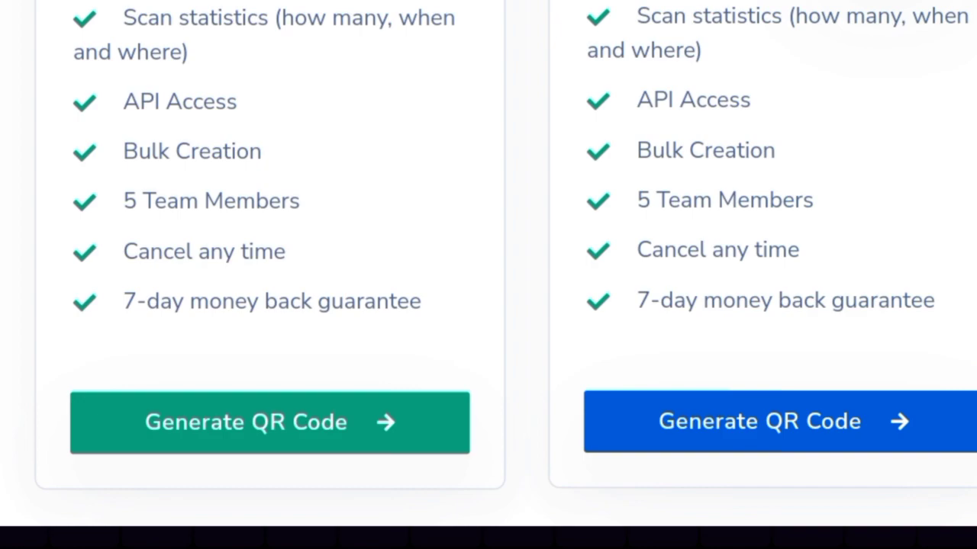
{"action": "scroll", "coordinate": [489, 275], "scroll_direction": "up", "scroll_amount": 4}
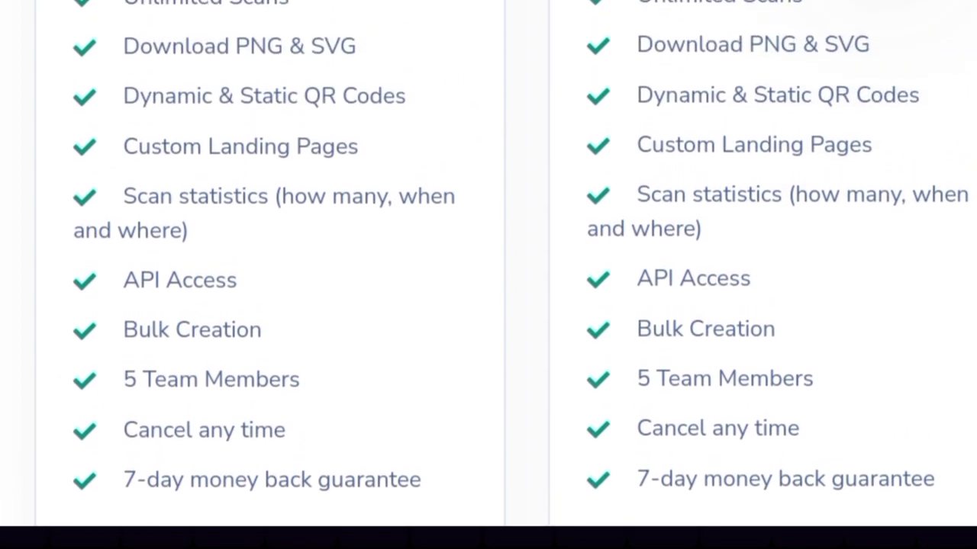
{"action": "scroll", "coordinate": [489, 274], "scroll_direction": "up", "scroll_amount": 5}
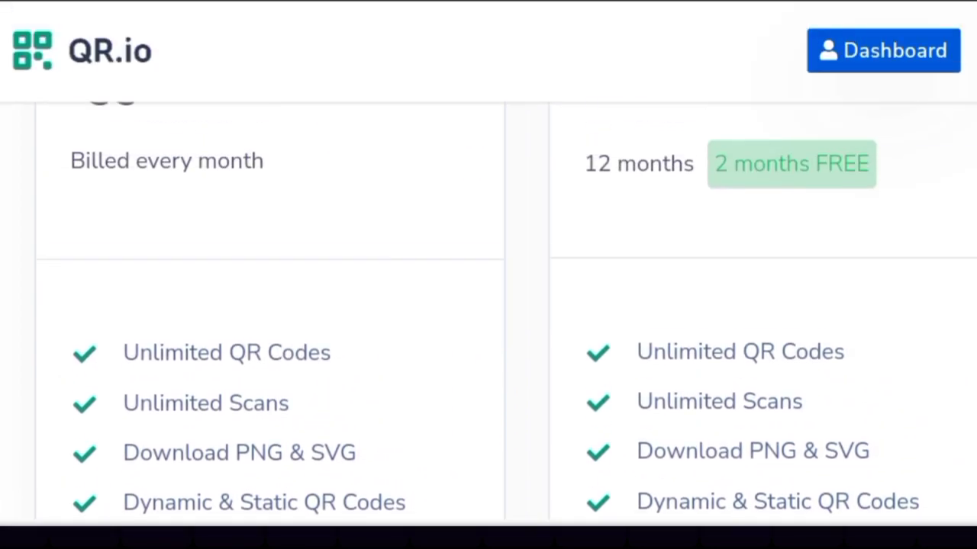
{"action": "scroll", "coordinate": [489, 305], "scroll_direction": "up", "scroll_amount": 2}
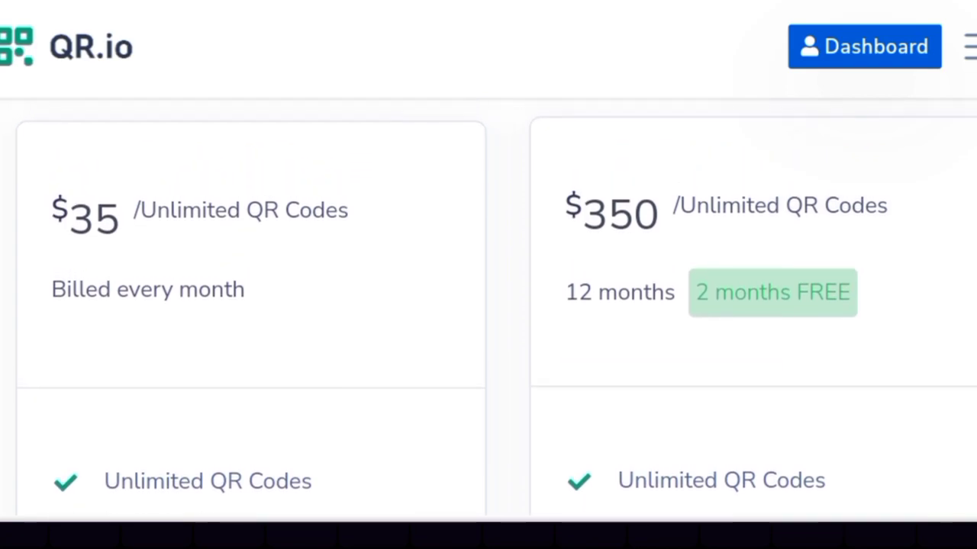